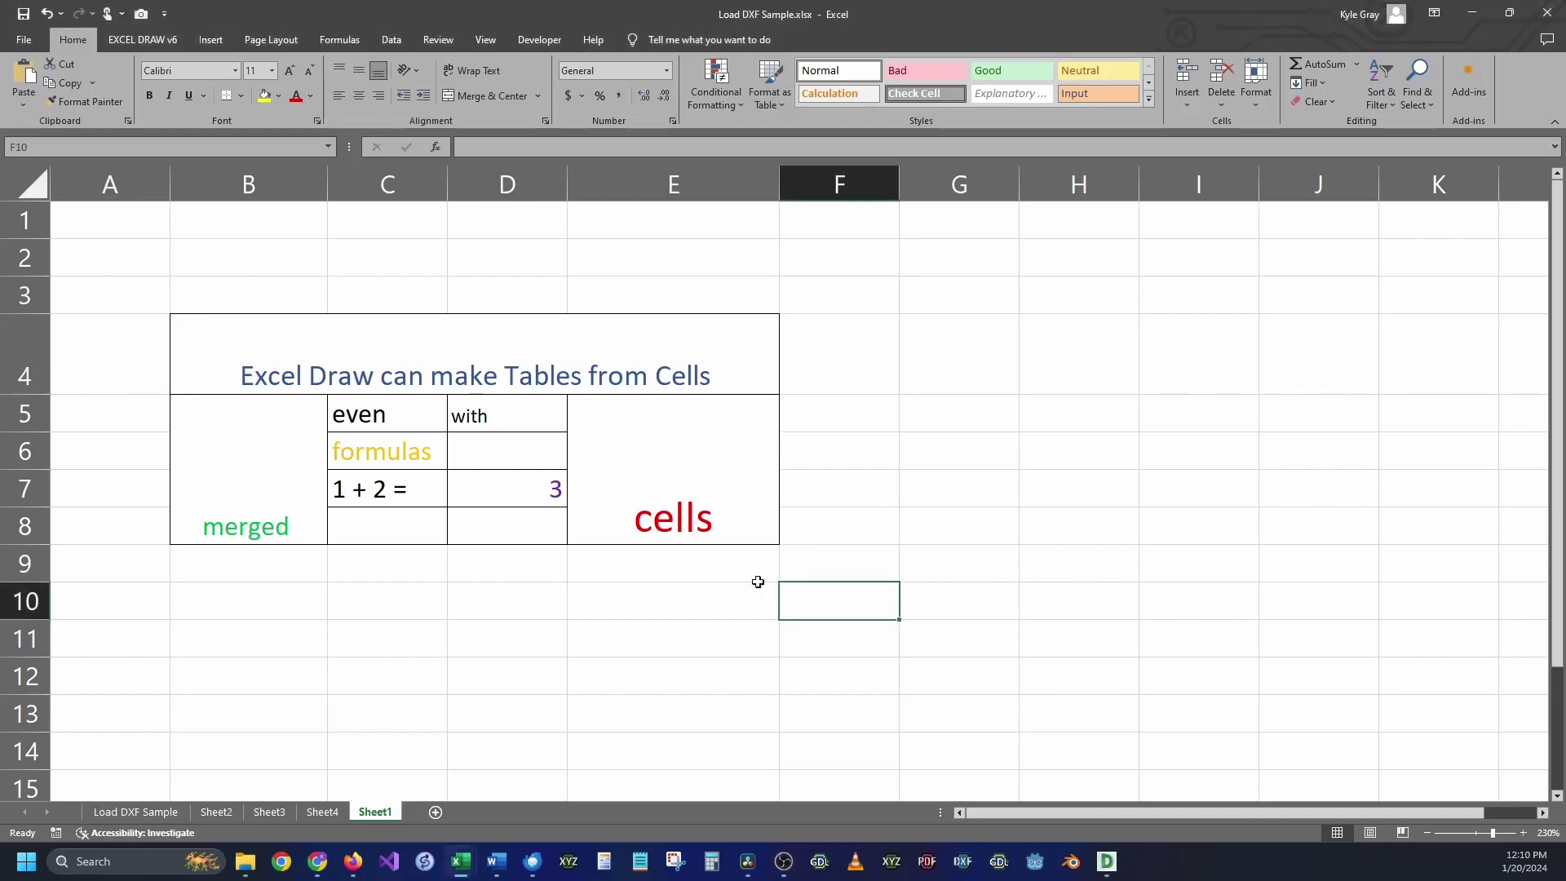
Step: Bring up the exported drawing window from its taskbar thumbnail
mouse_move(1108, 862)
left_click(1167, 811)
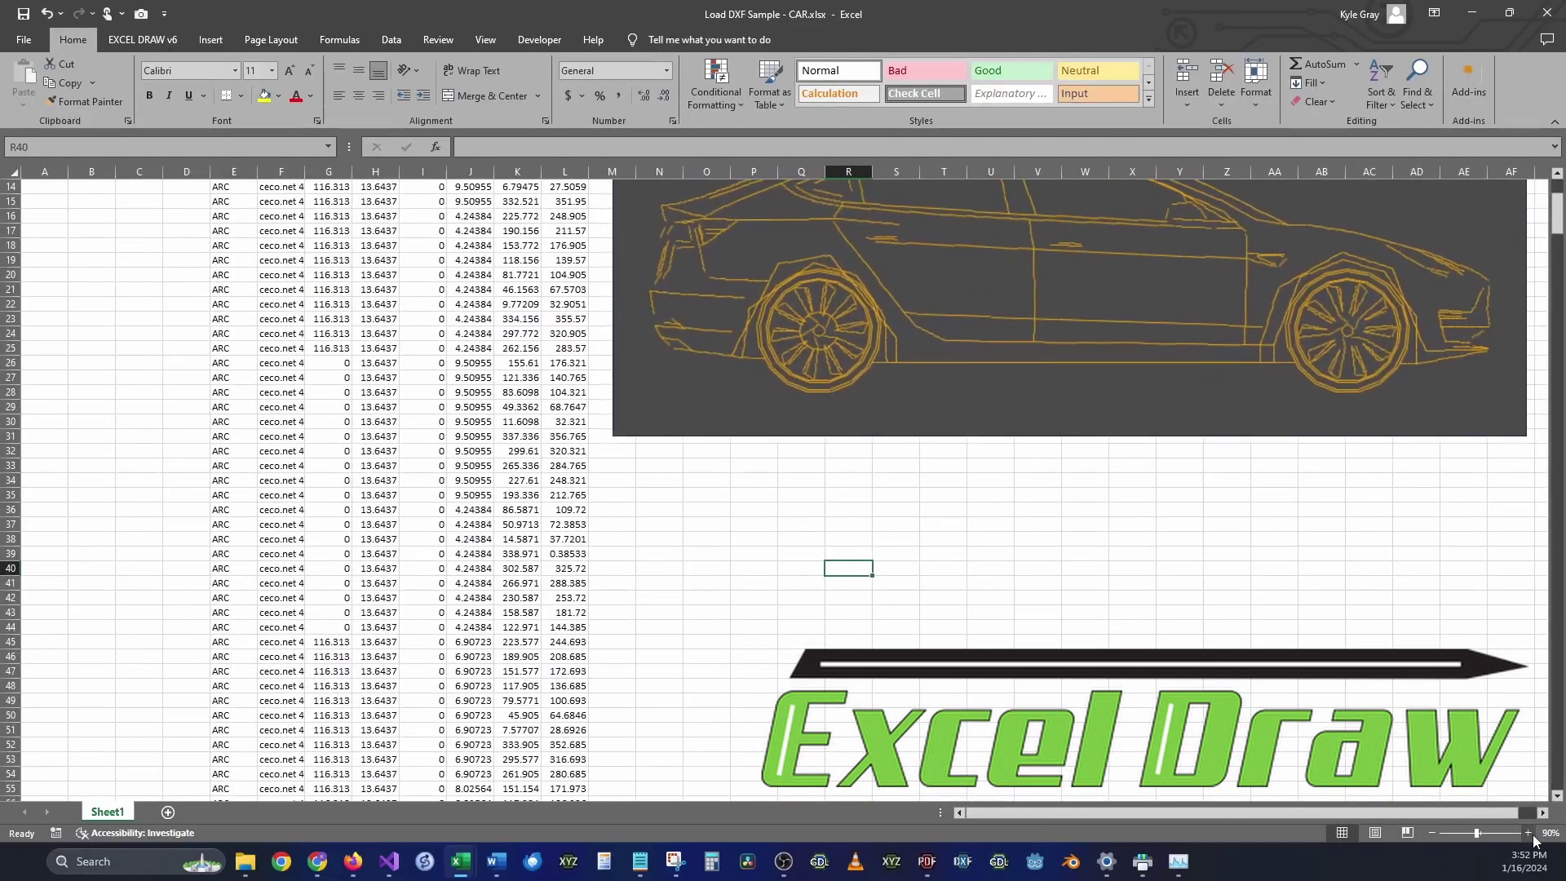
Step: Export the Sheet4 table drawing with Excel Draw as Sample Export.dxf and open it in DWG TrueView
scroll(783, 490, "up", 4)
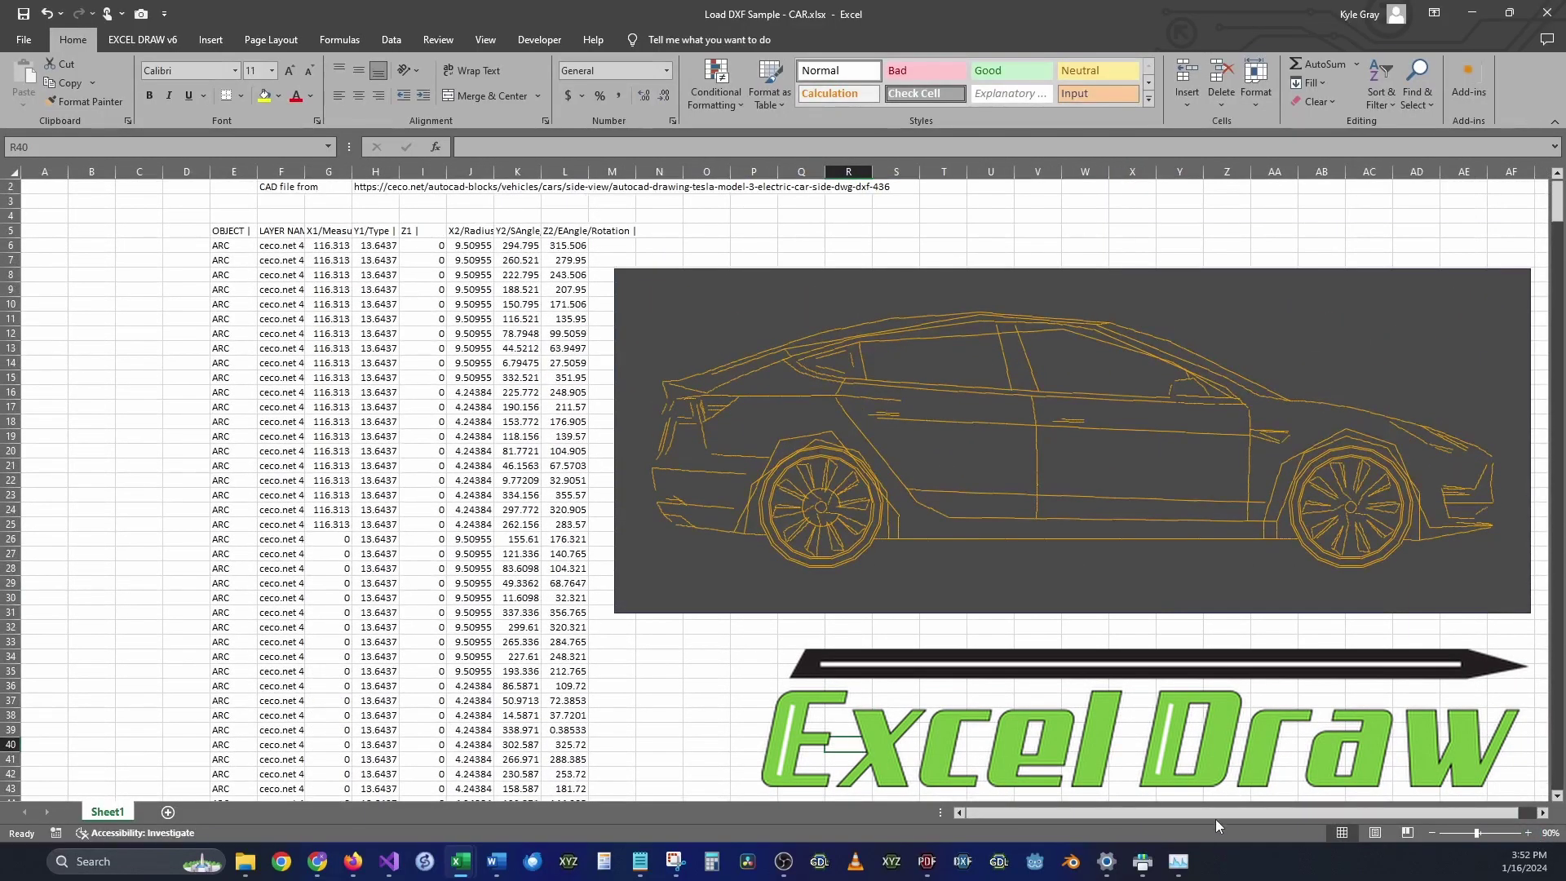
left_click_drag(1216, 820, 1269, 817)
left_click(162, 43)
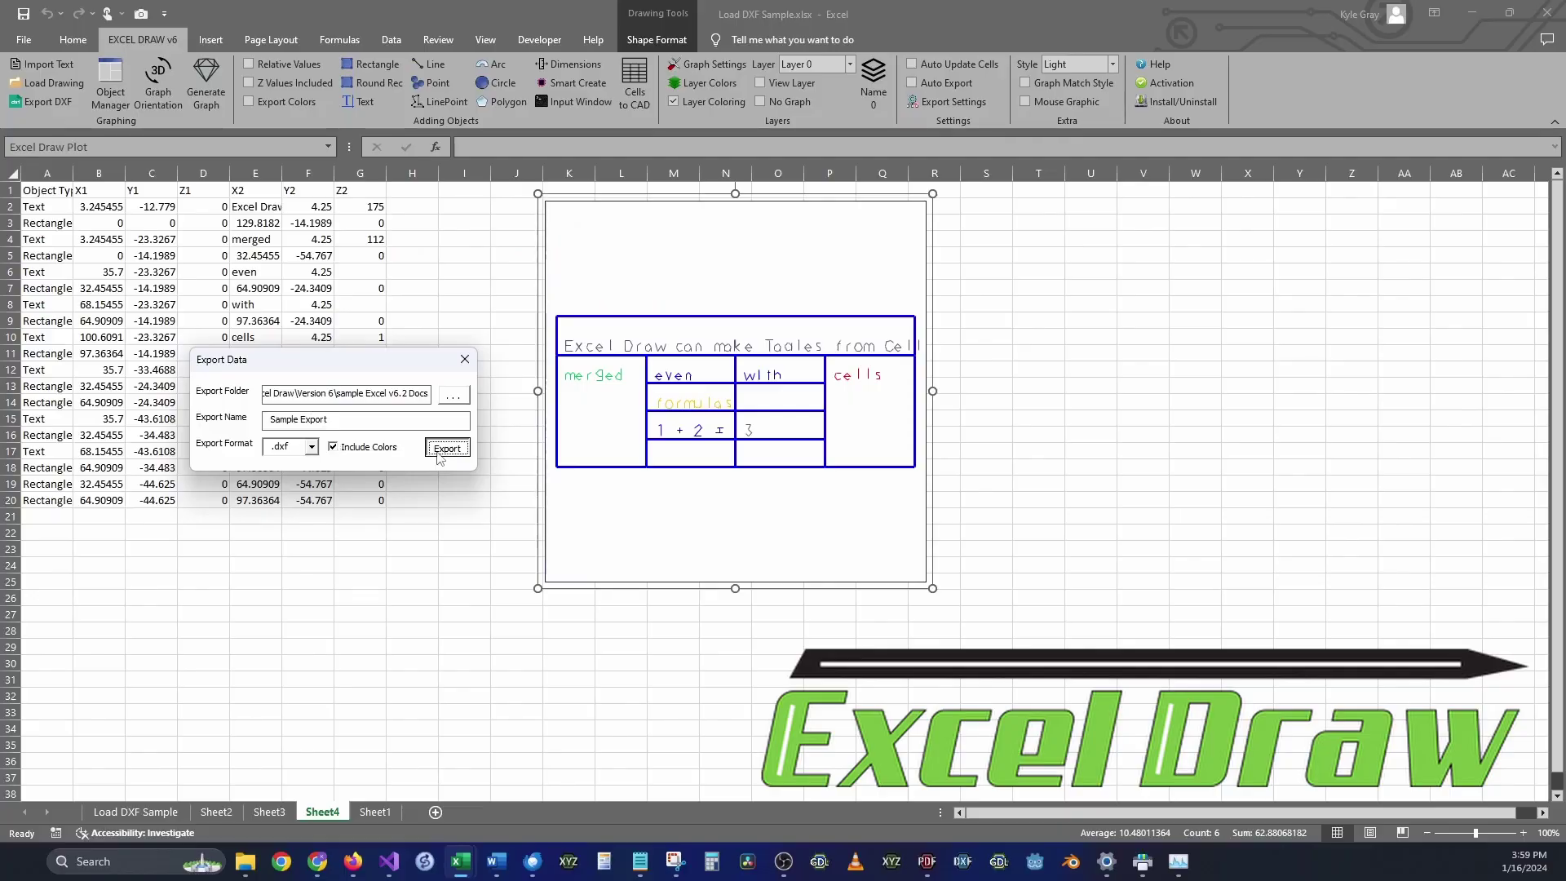
left_click(441, 451)
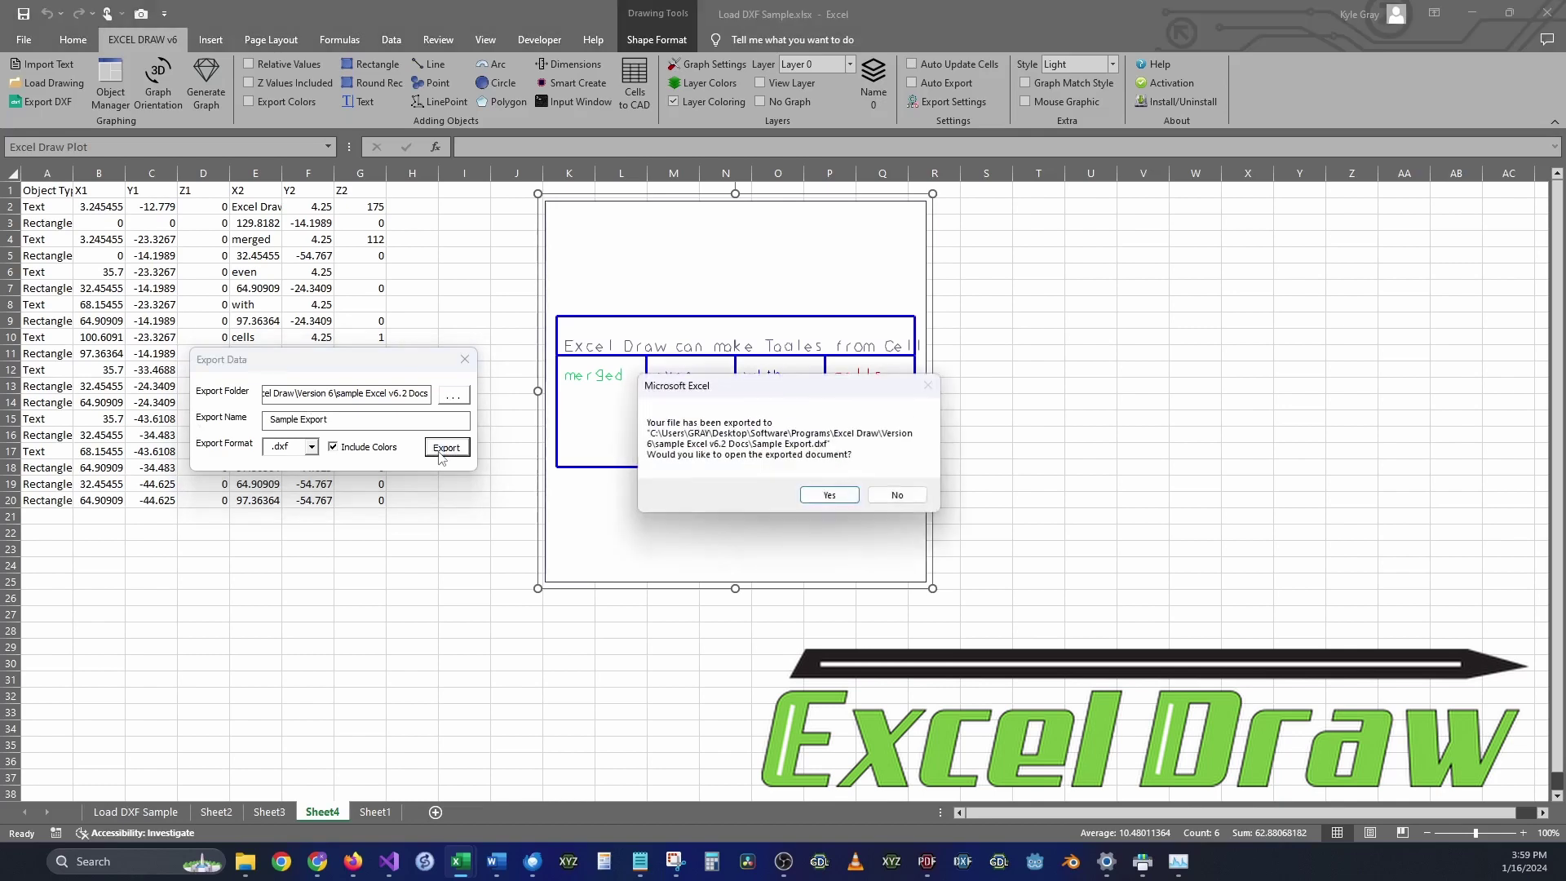
left_click(828, 494)
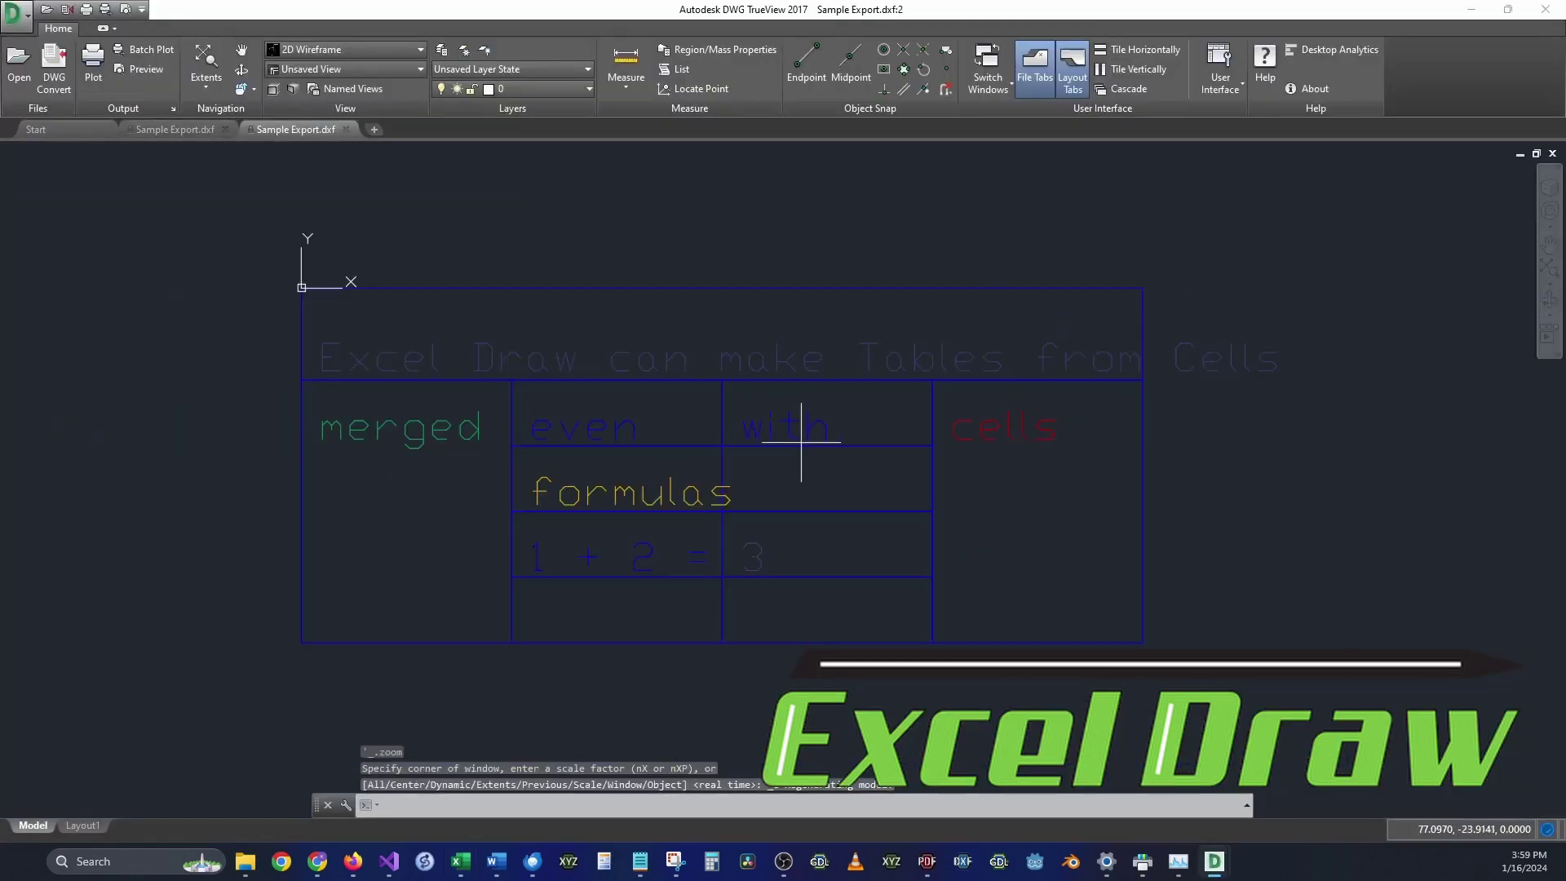
Step: Zoom out on the exported table drawing in DWG TrueView
scroll(801, 443, "down", 2)
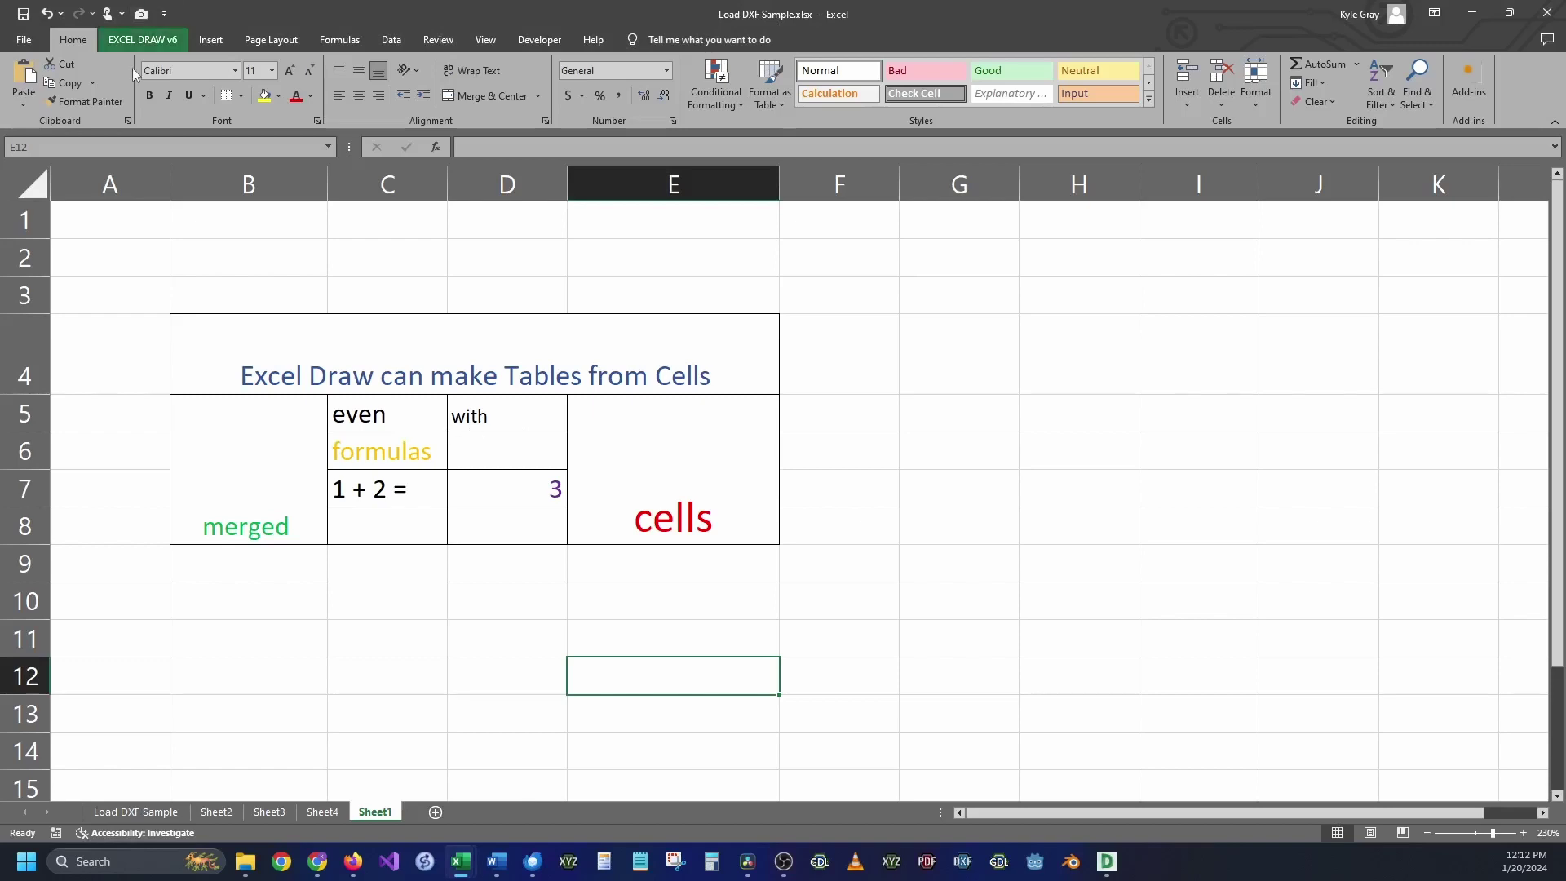
Step: Inspect merged cells B4 and B5 and D7's =1+2 formula, then select table B4:E8
left_click(142, 39)
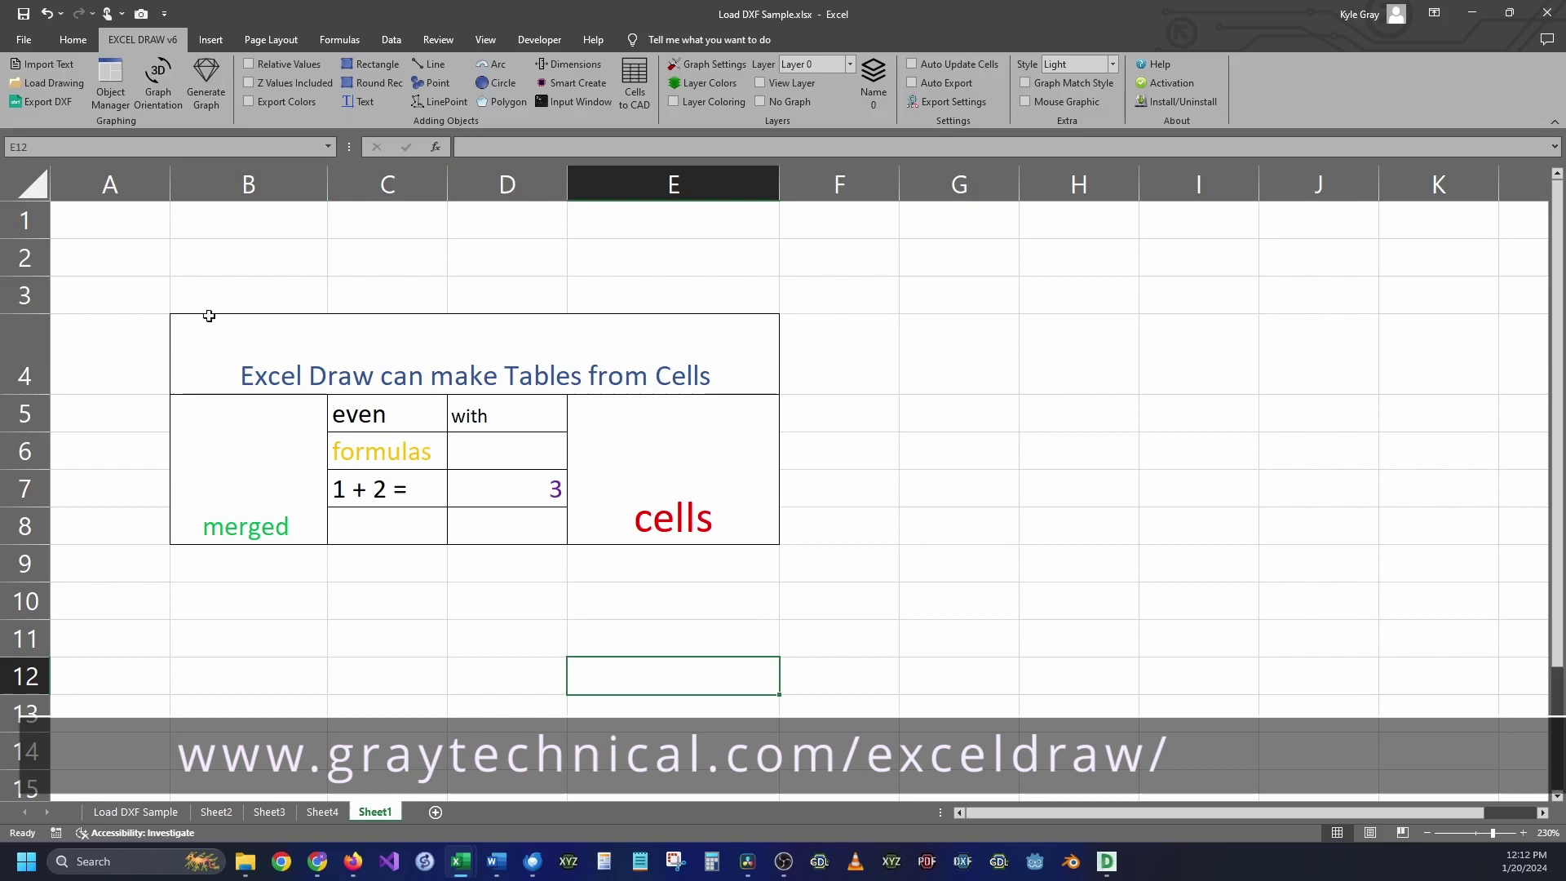
left_click_drag(208, 326, 664, 479)
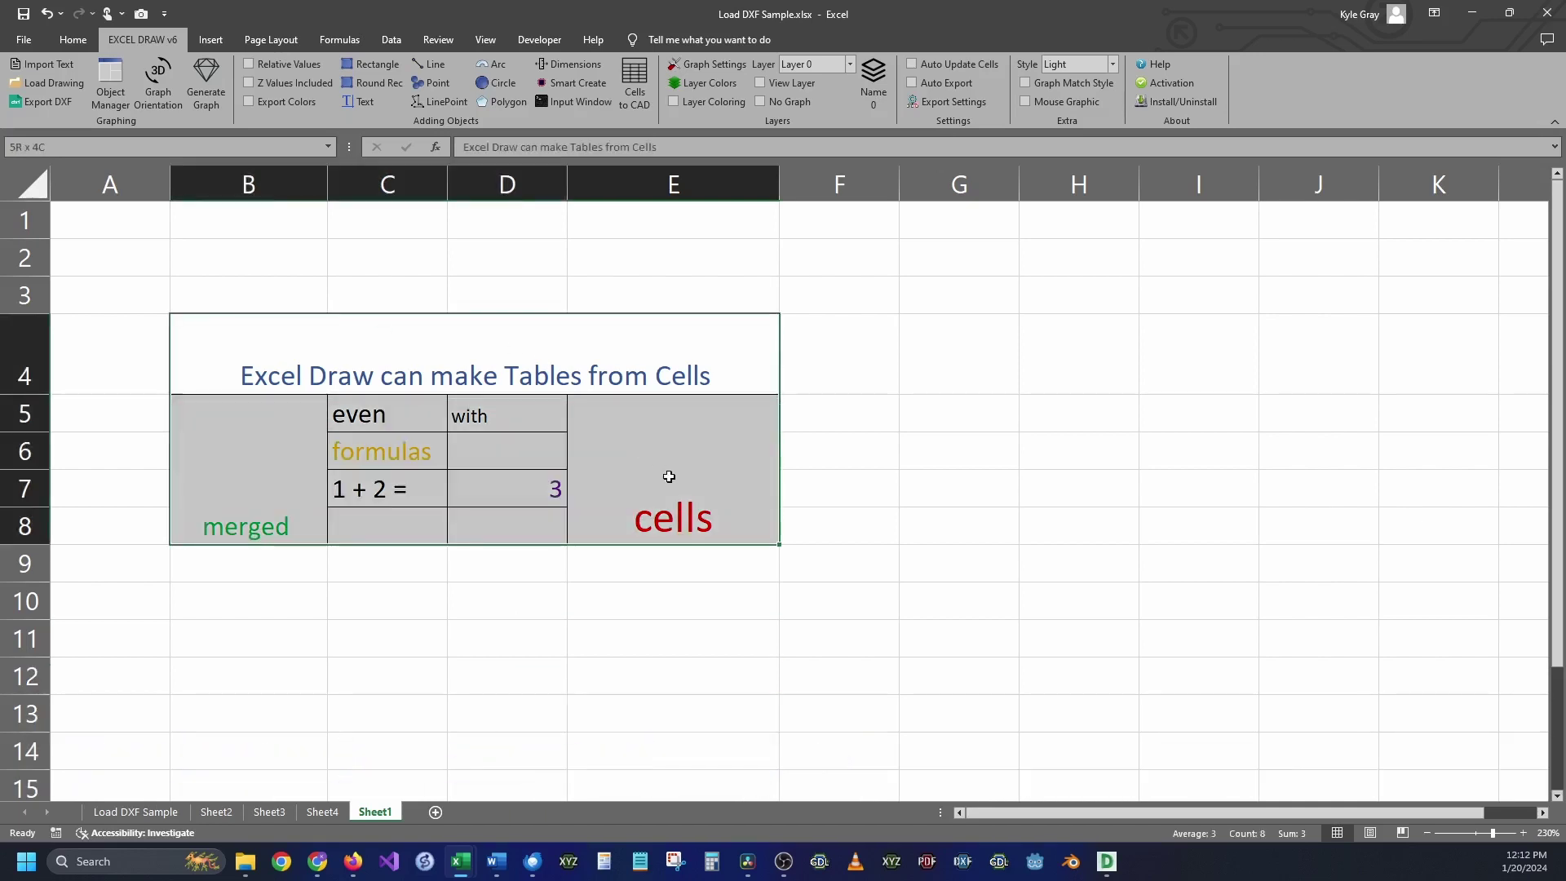
left_click(608, 588)
left_click(231, 367)
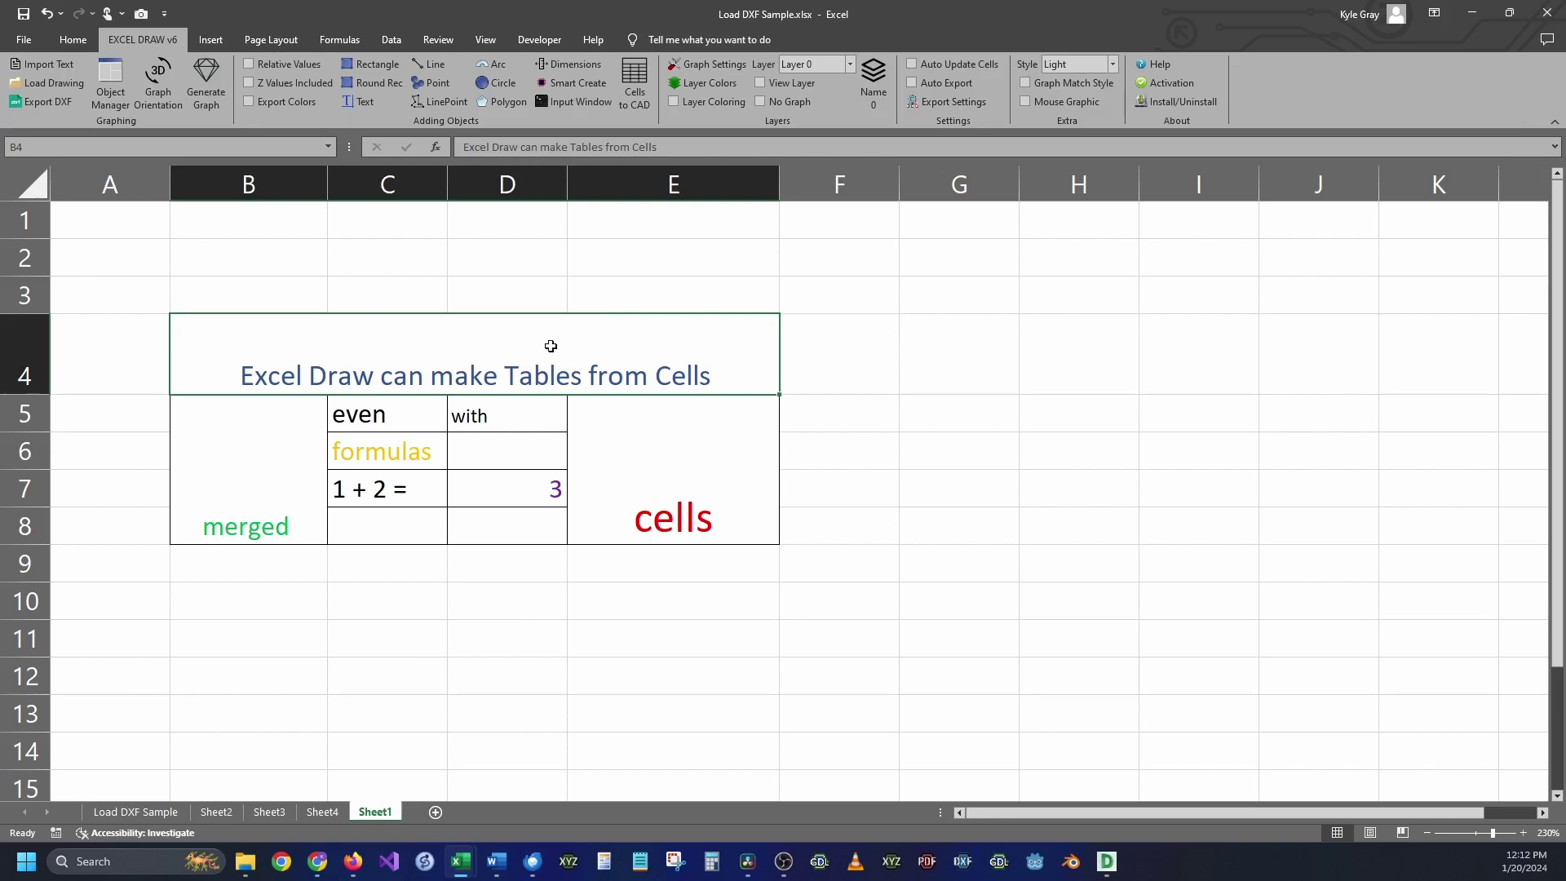
left_click(248, 444)
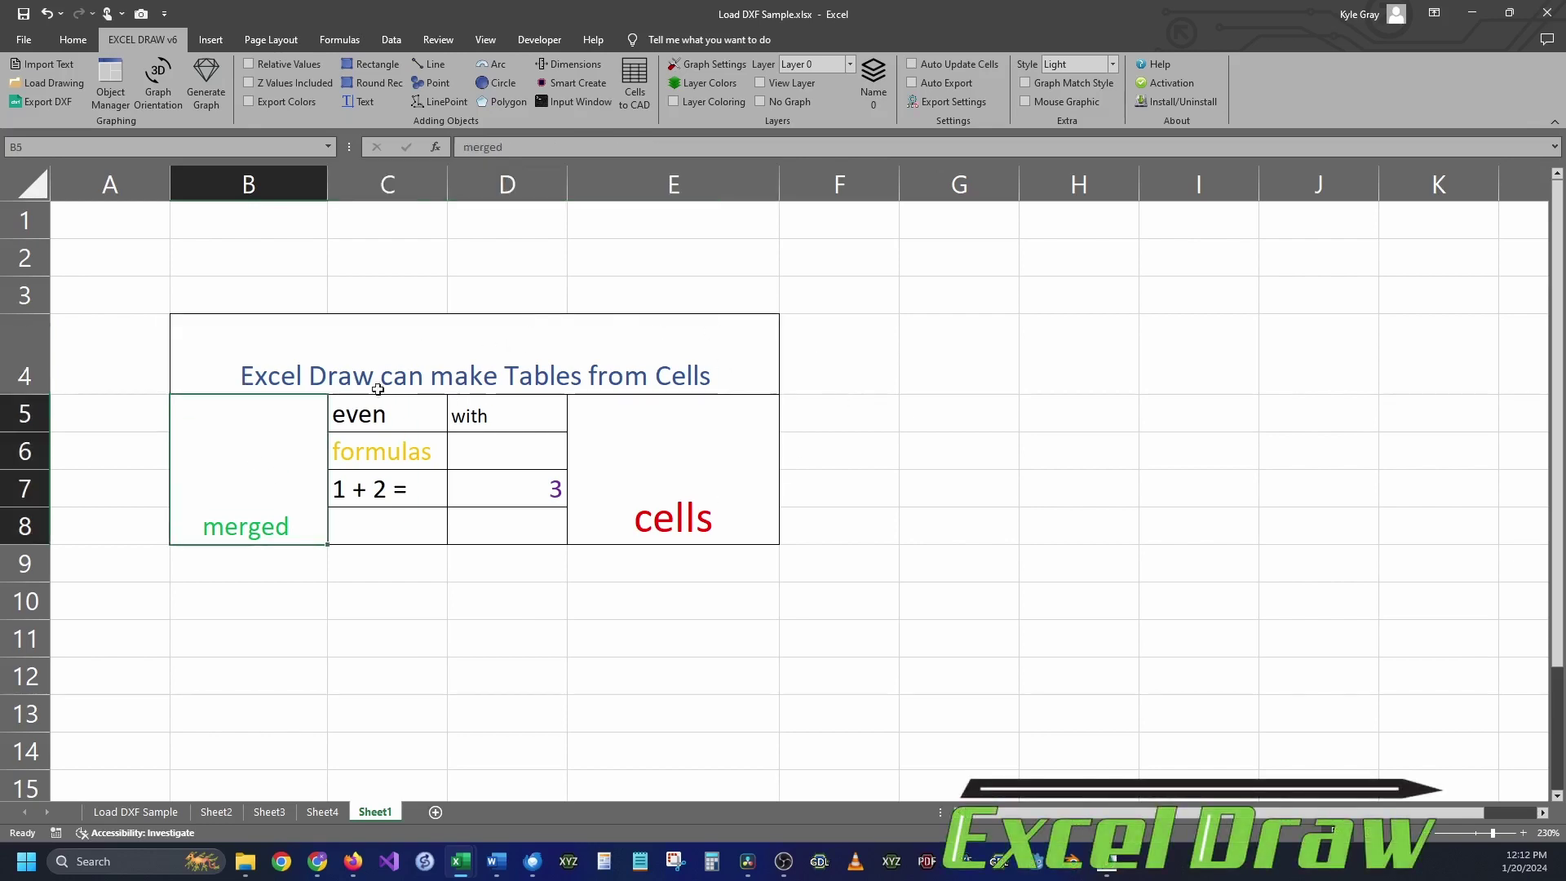
left_click(510, 487)
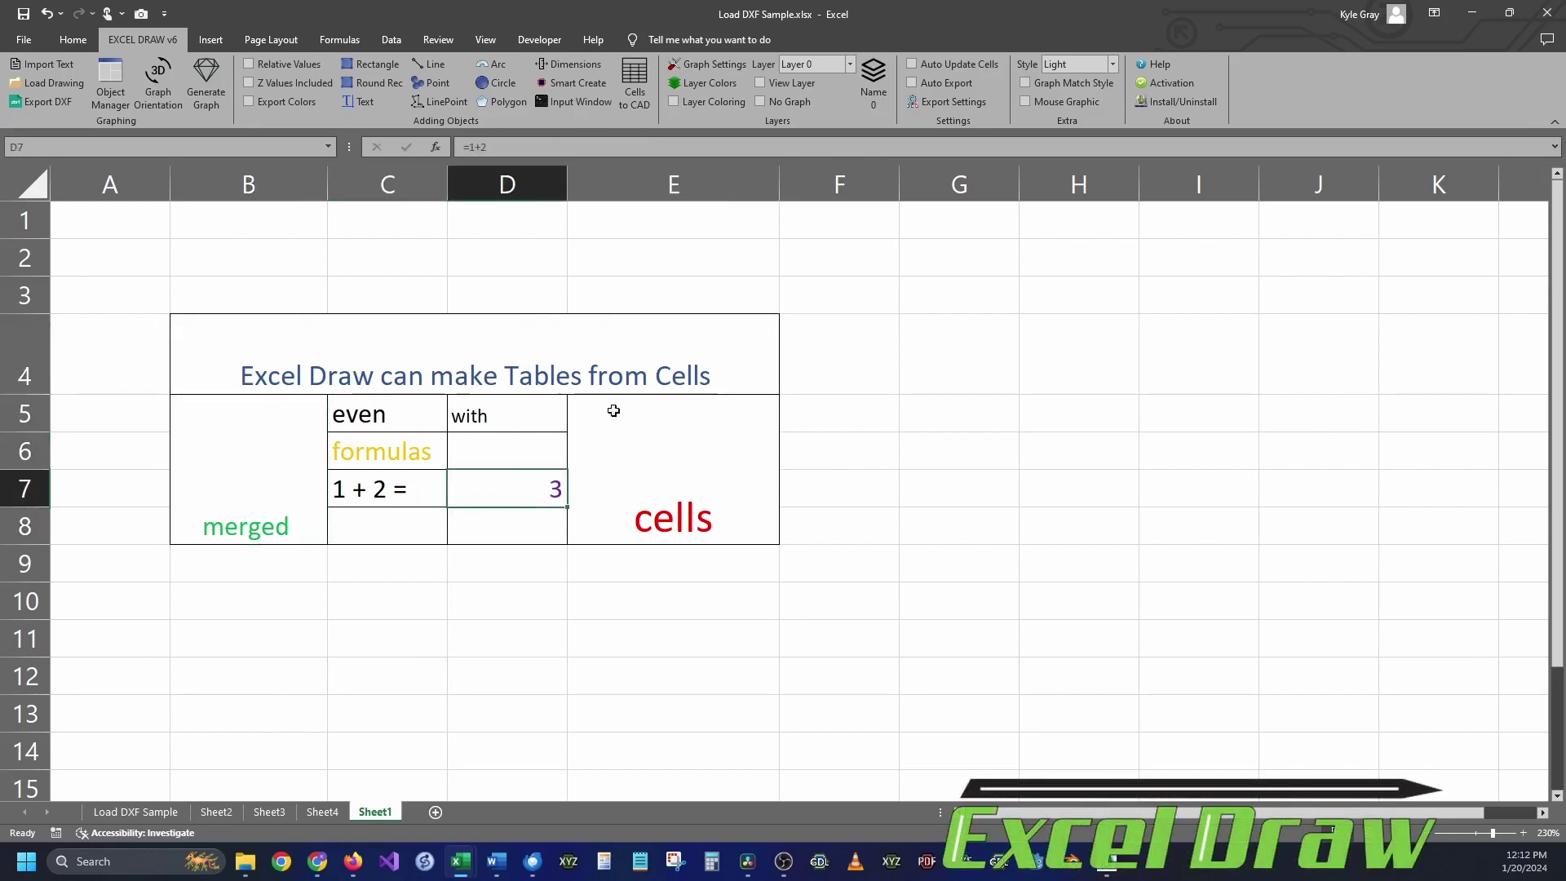
left_click(529, 147)
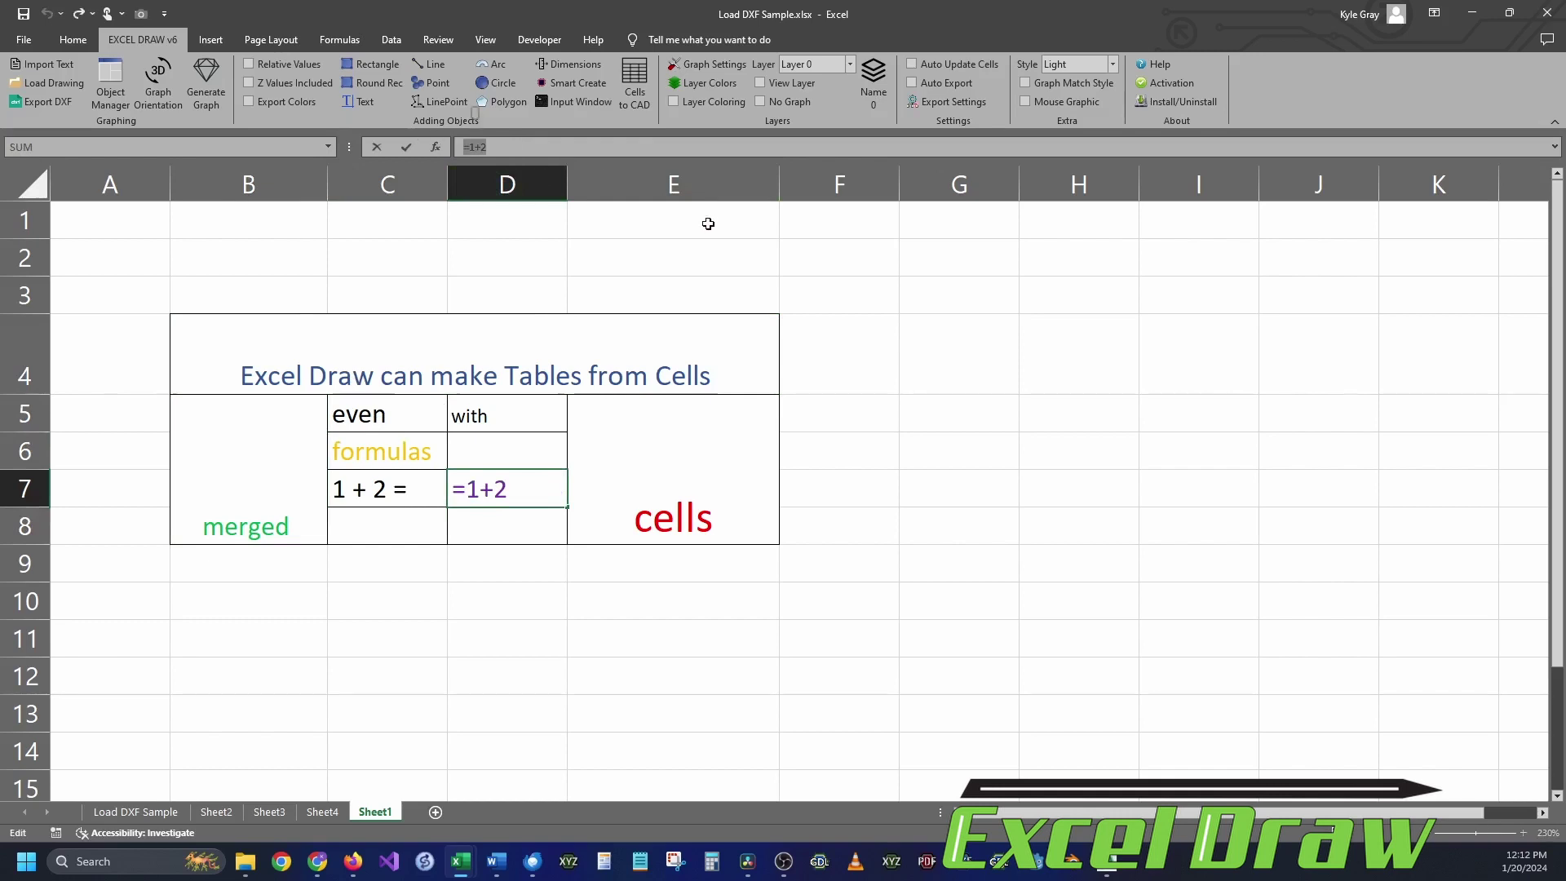
left_click_drag(686, 342, 615, 444)
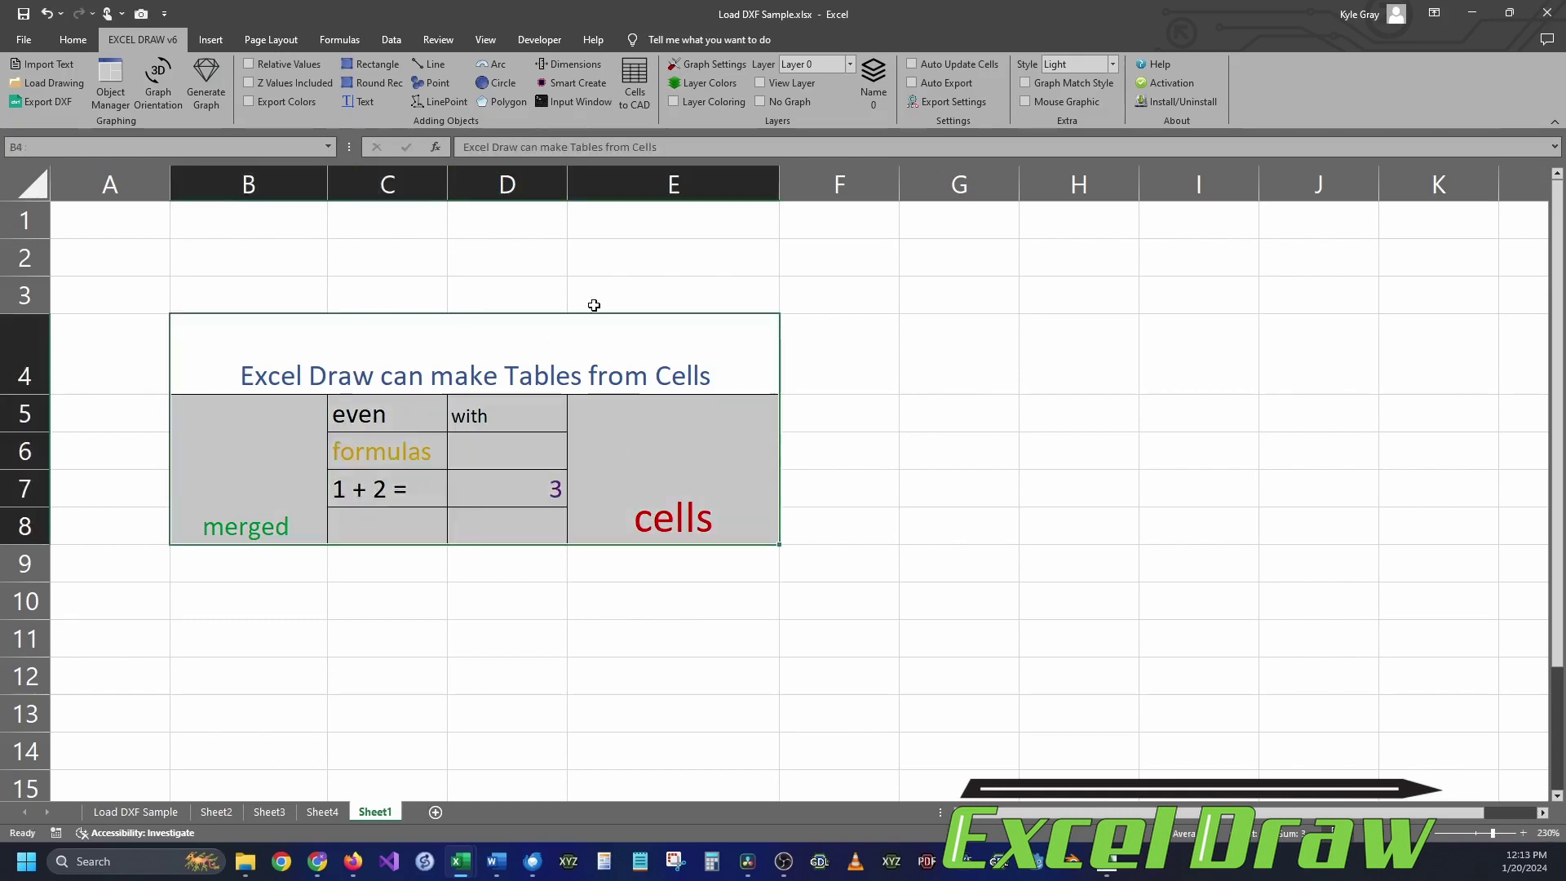
Step: Move the Cells to CAD Options beside the table, leaving Use Cell Font Size switched on
left_click(643, 106)
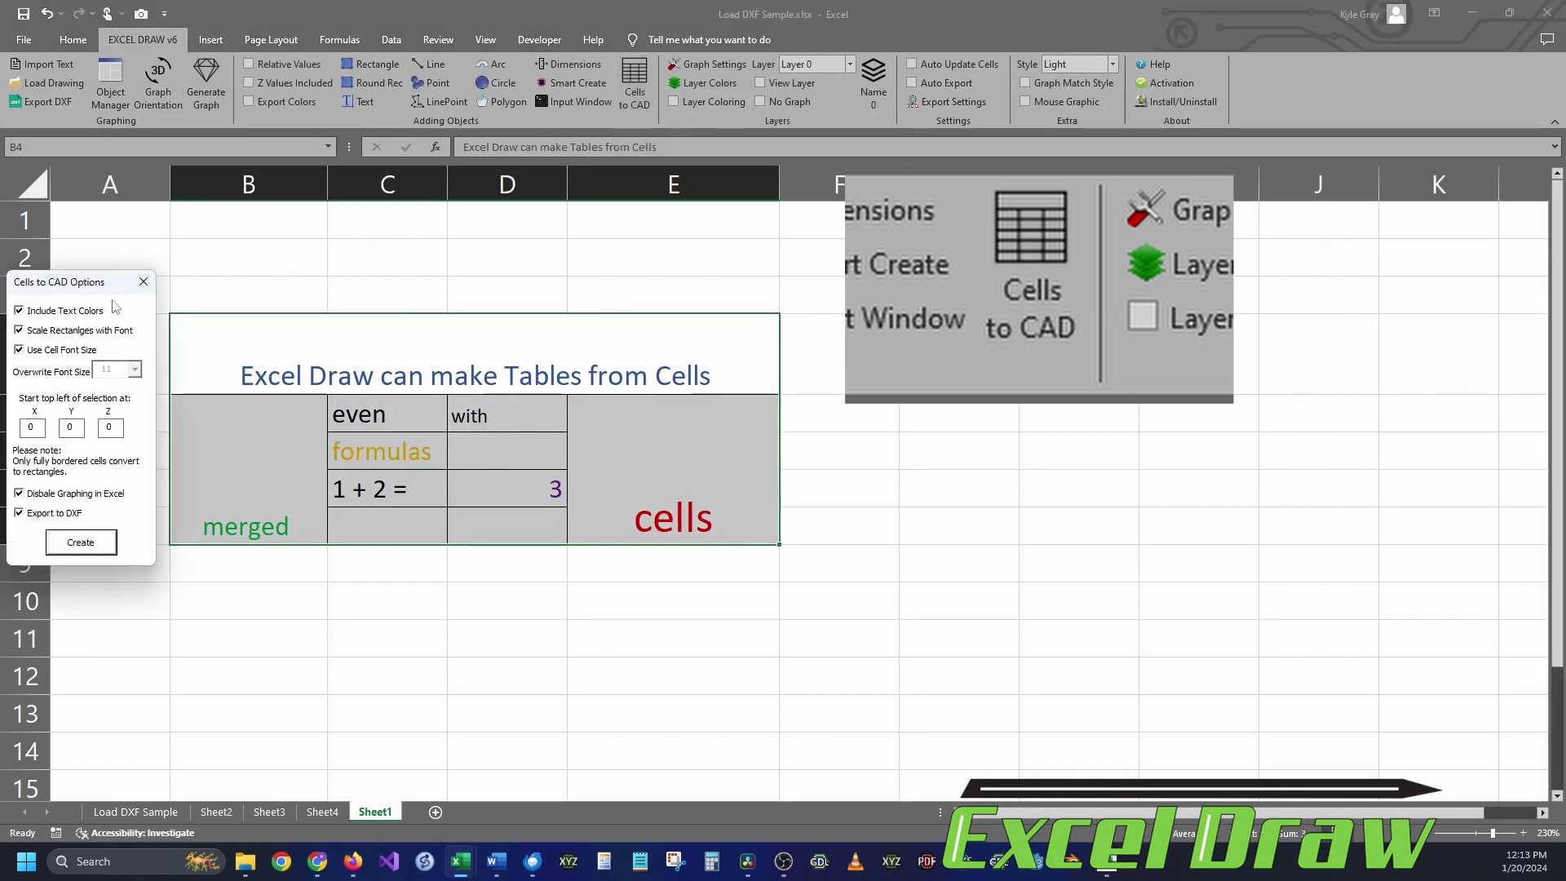
left_click_drag(89, 292, 891, 303)
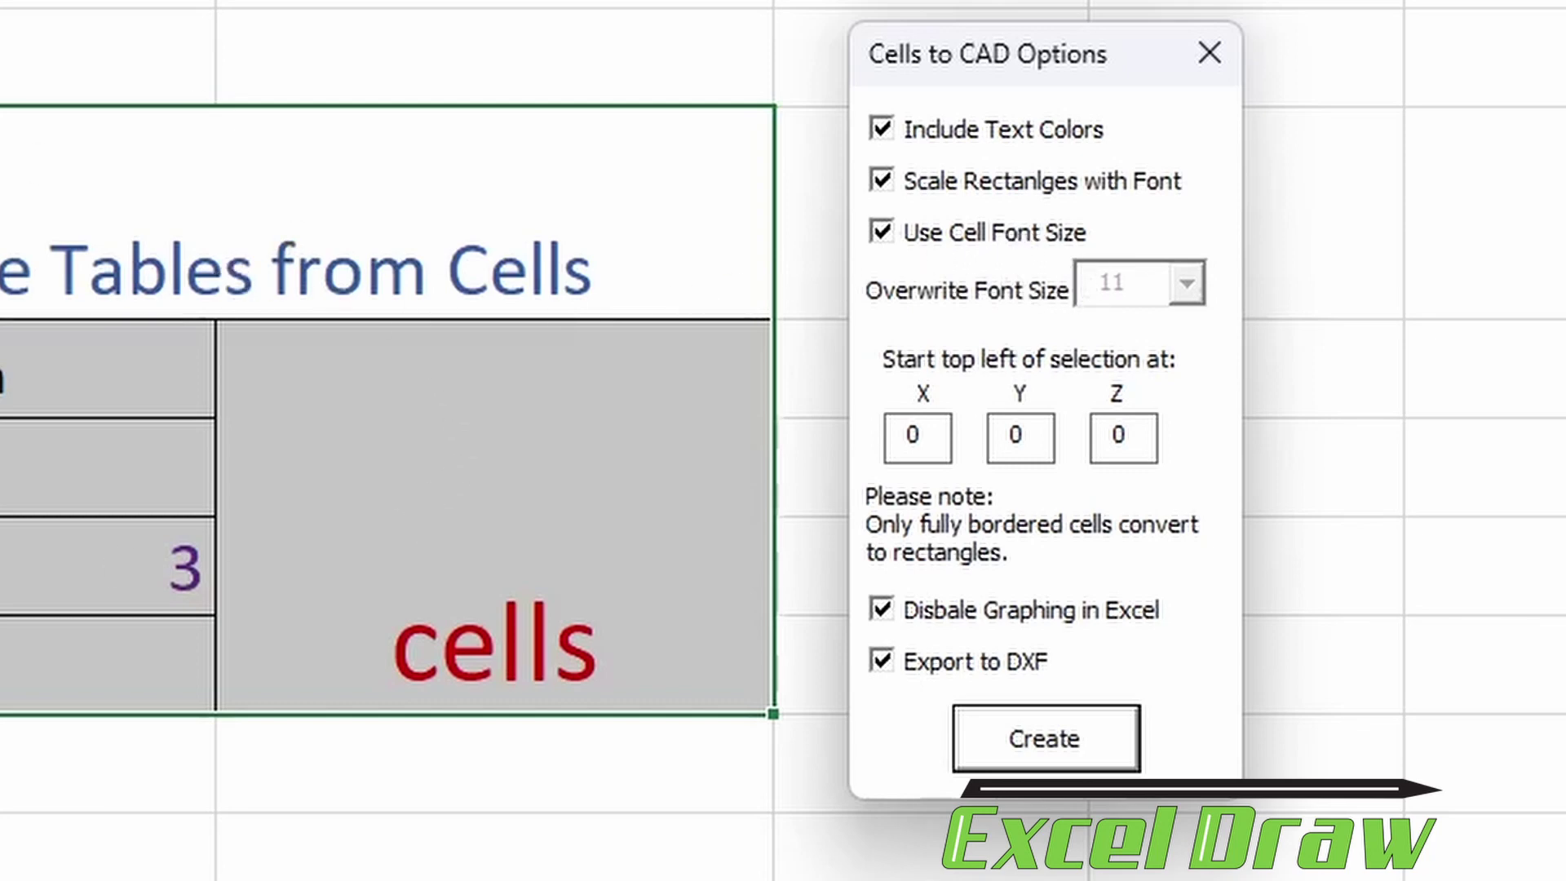
left_click(901, 230)
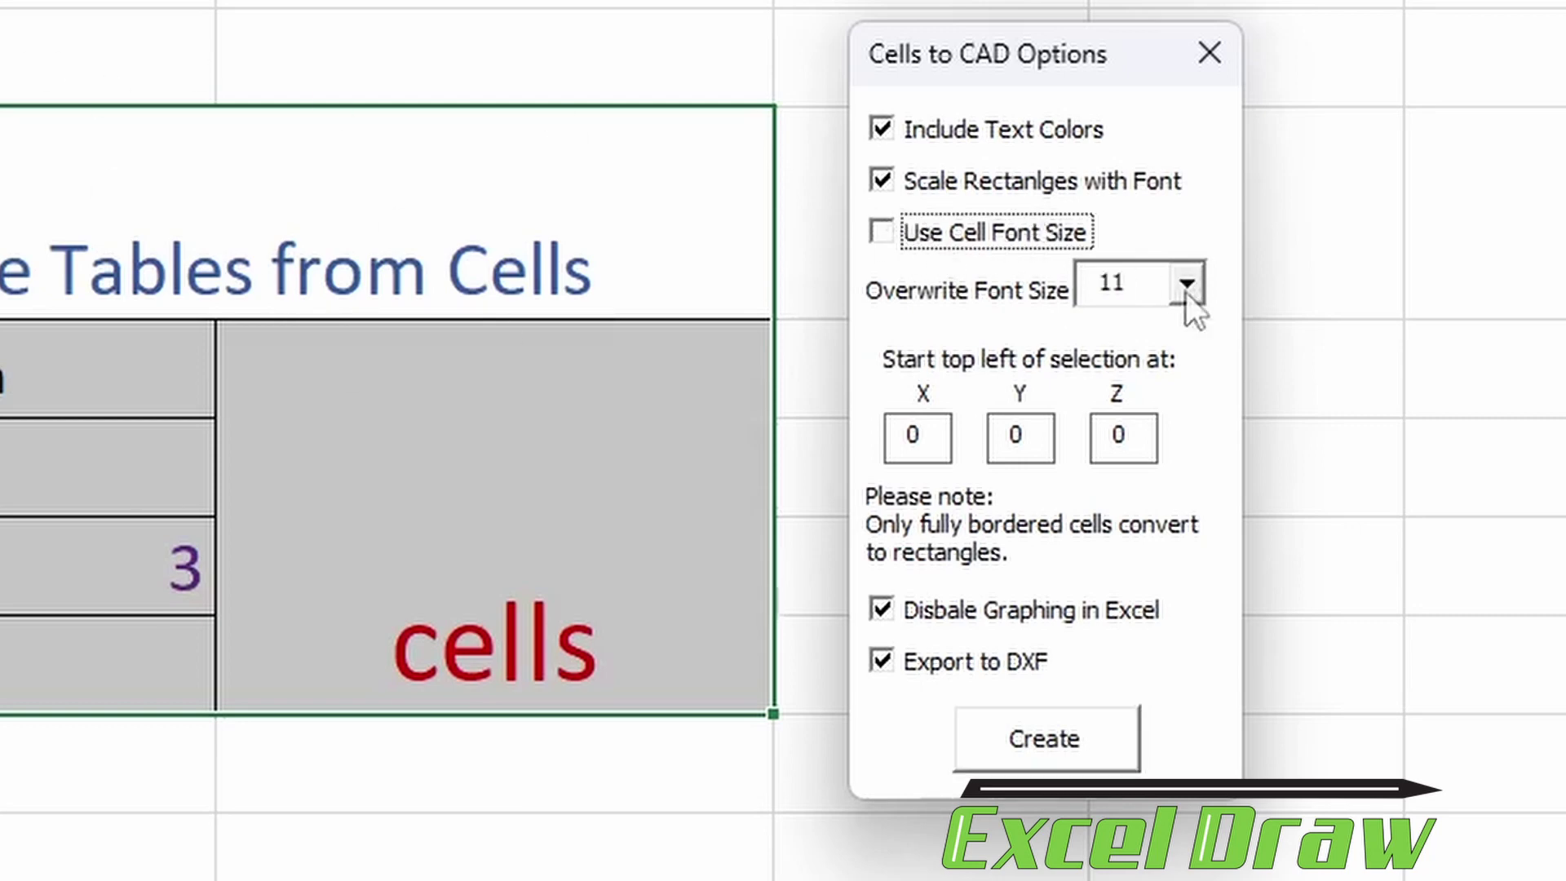
left_click(1193, 290)
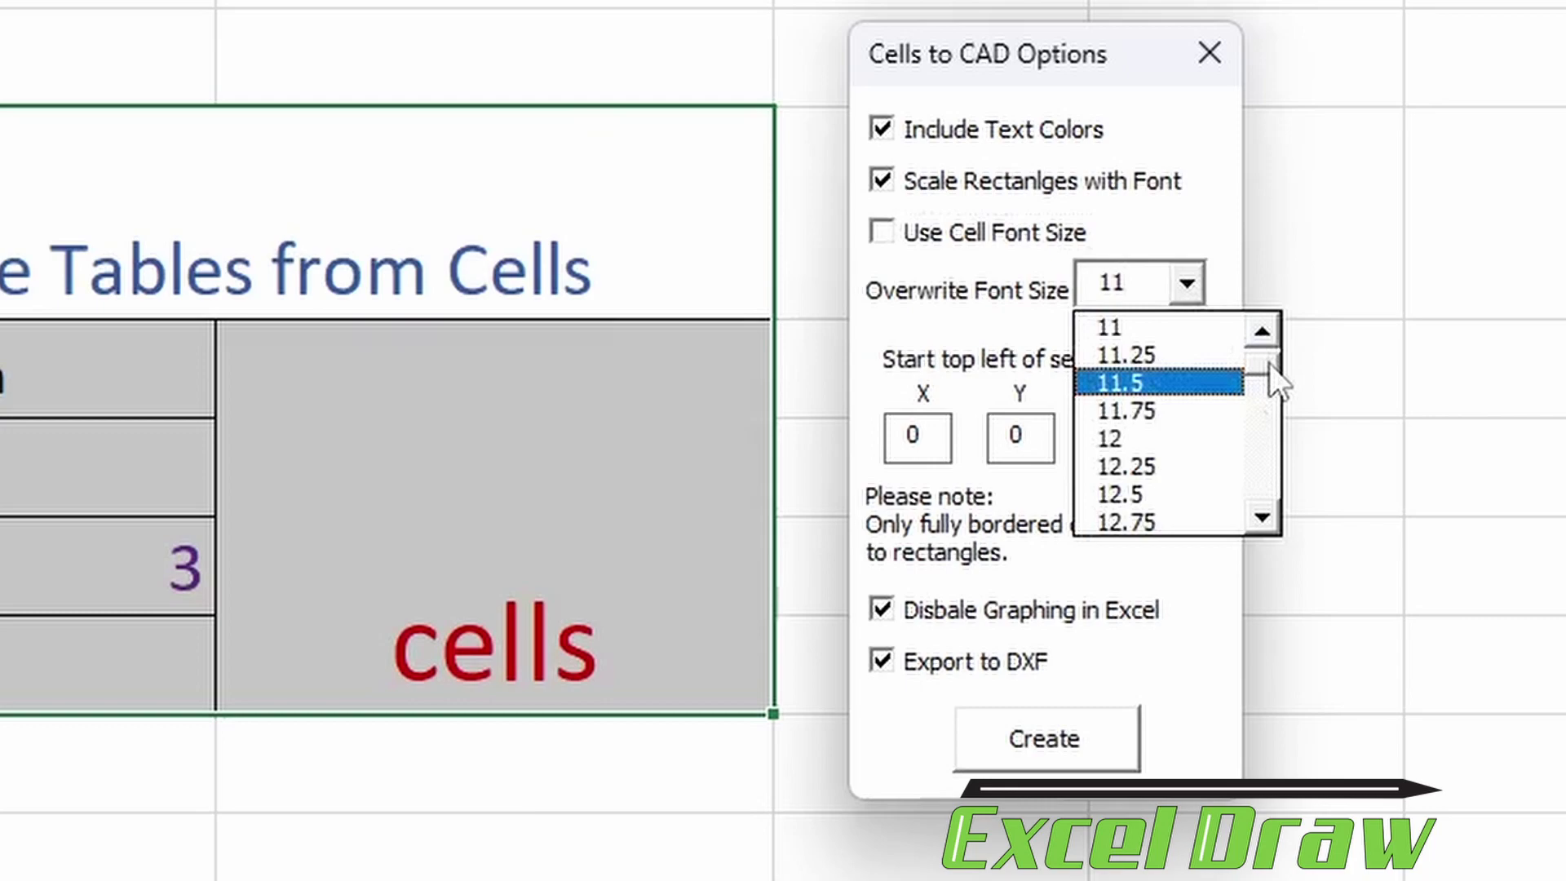
left_click_drag(1269, 364, 1214, 321)
left_click(882, 232)
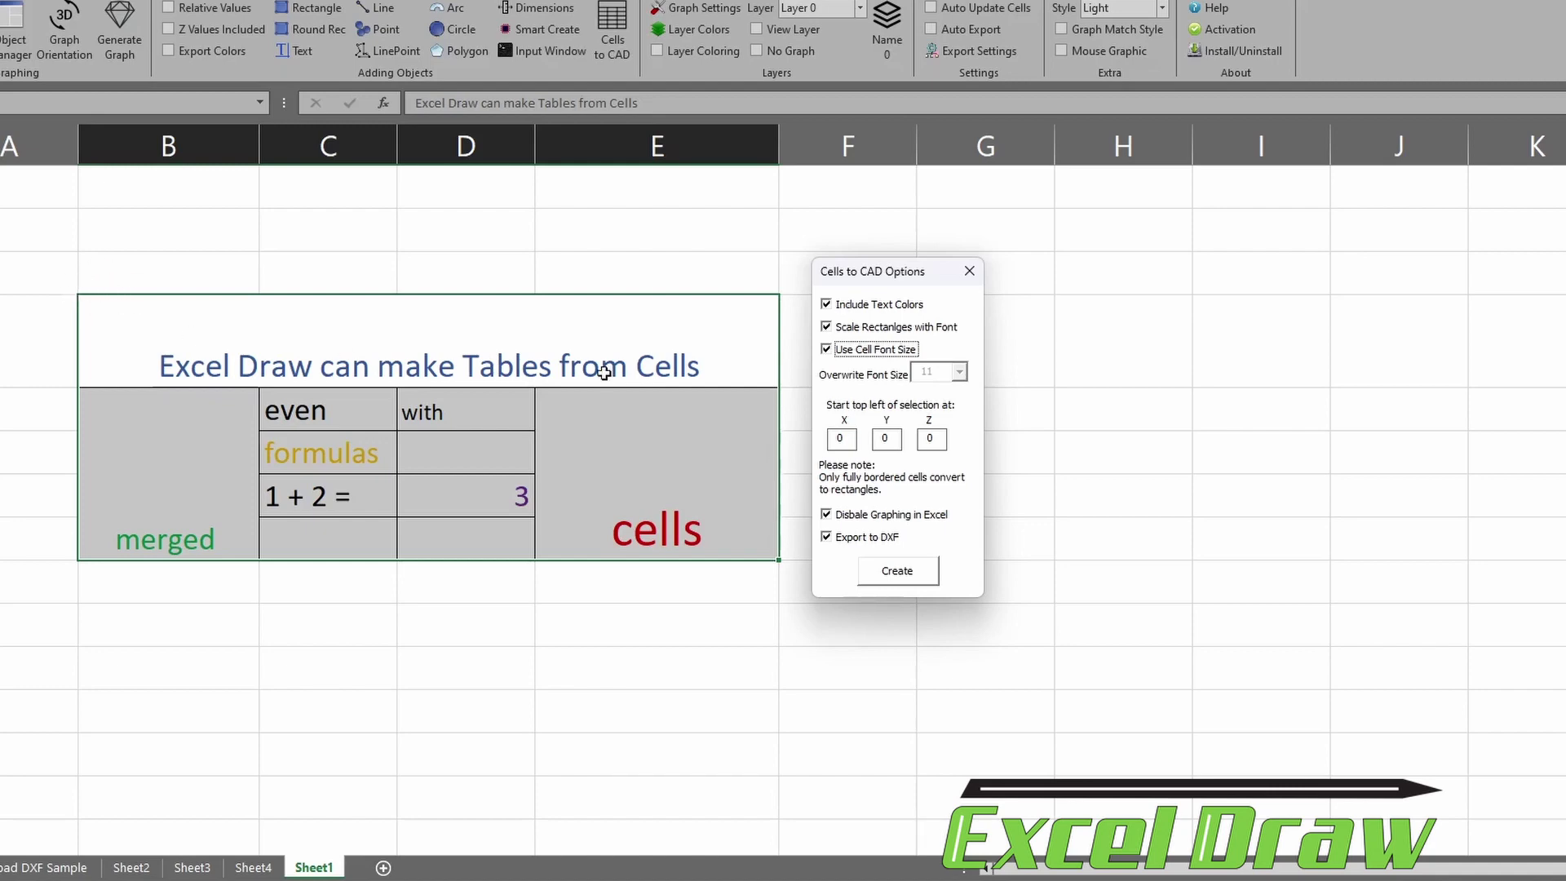
left_click(895, 441)
left_click(932, 440)
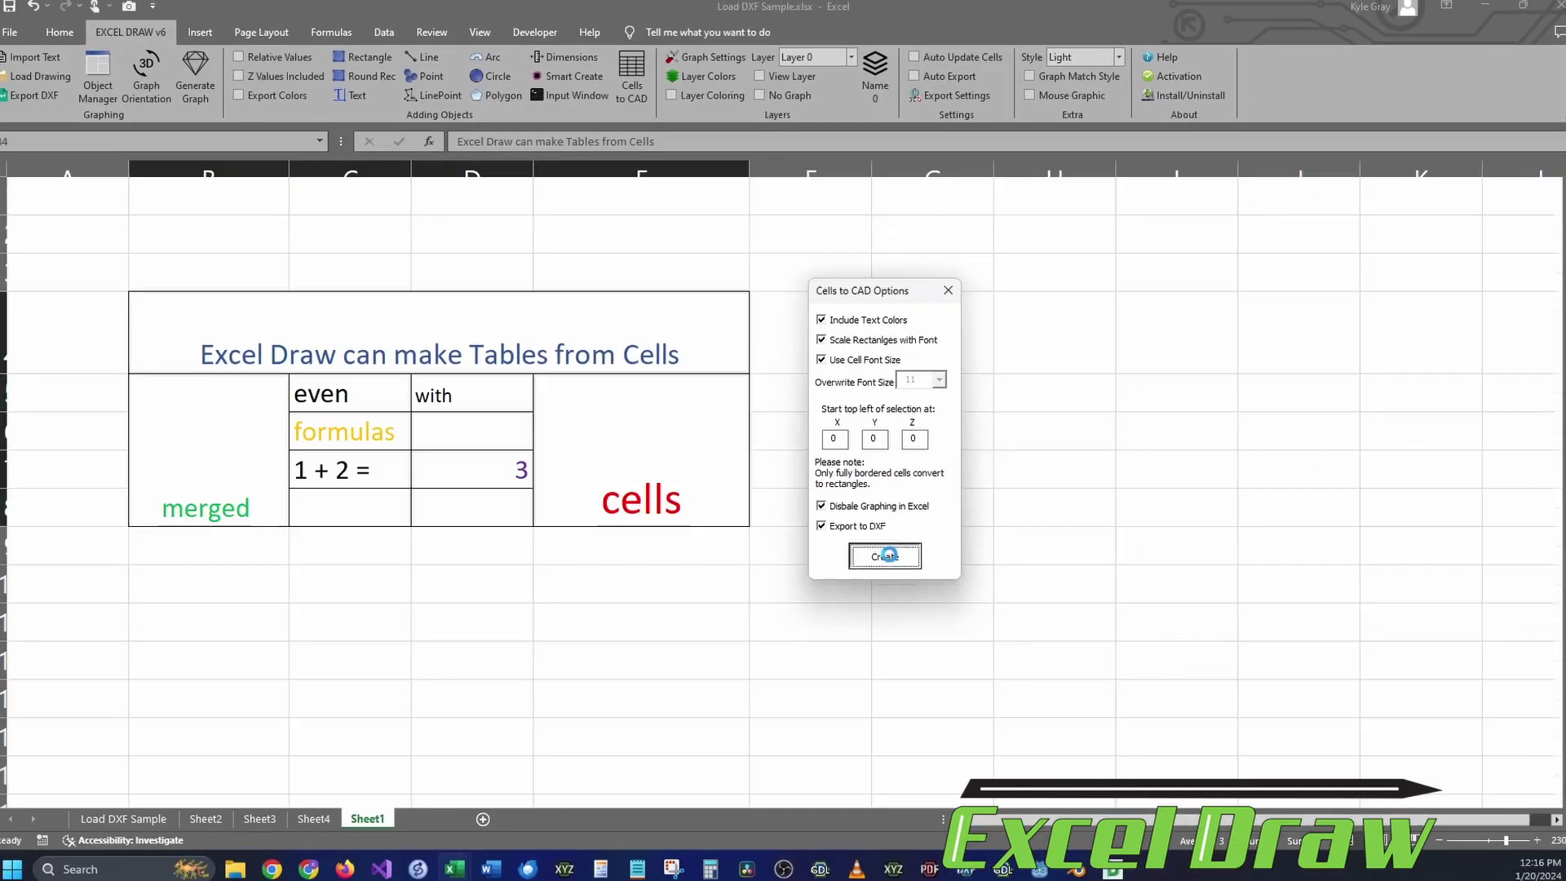
Step: Create the CAD table and export it as 'szaple file for tables' DXF with Force Text Color
left_click(899, 572)
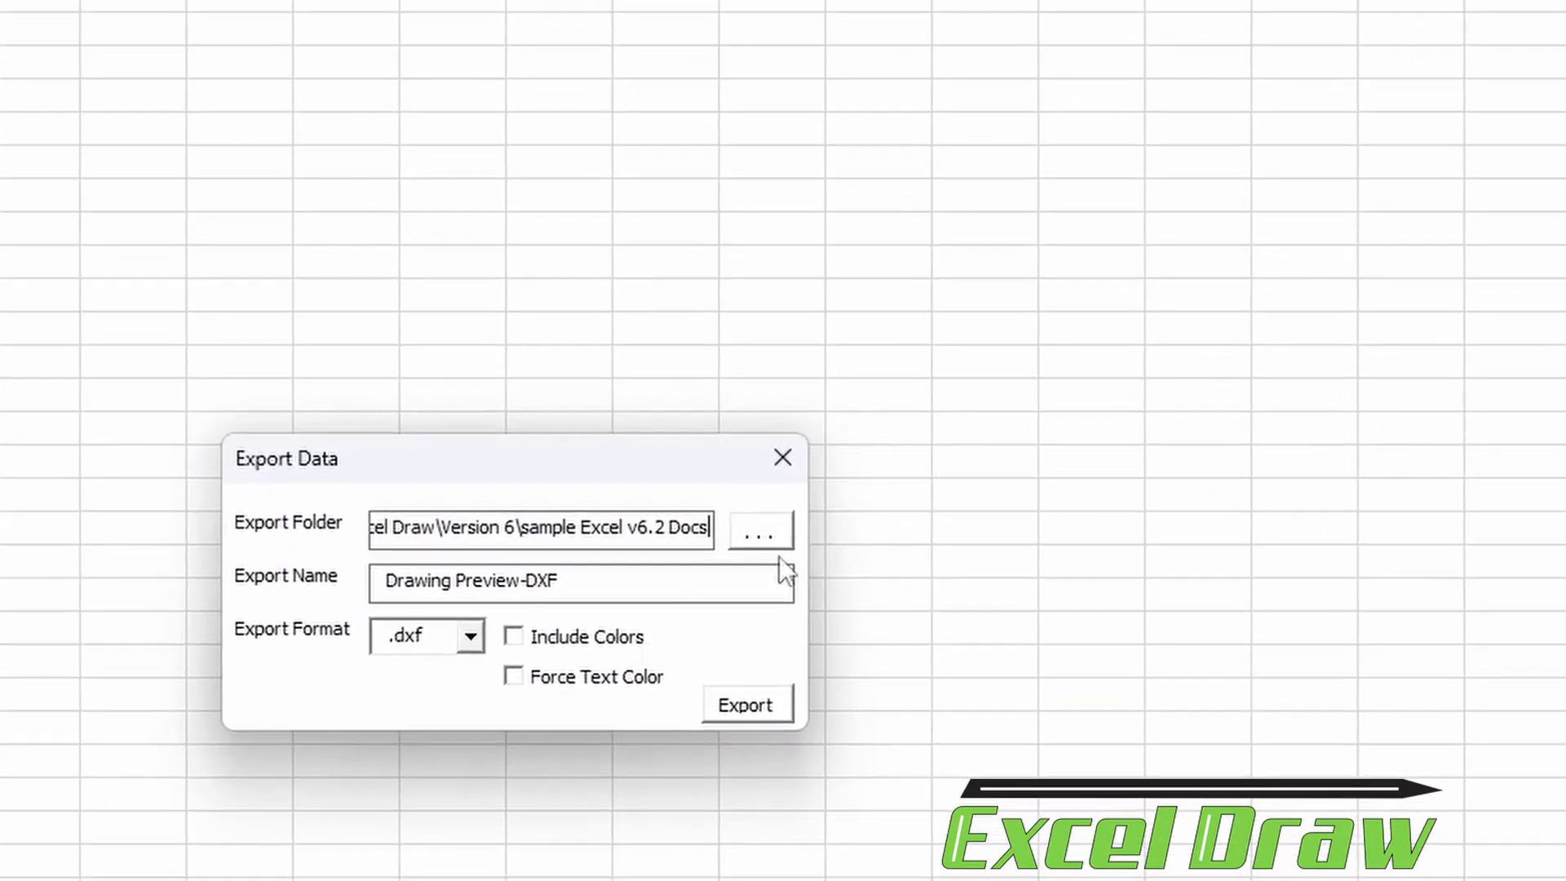
left_click(604, 583)
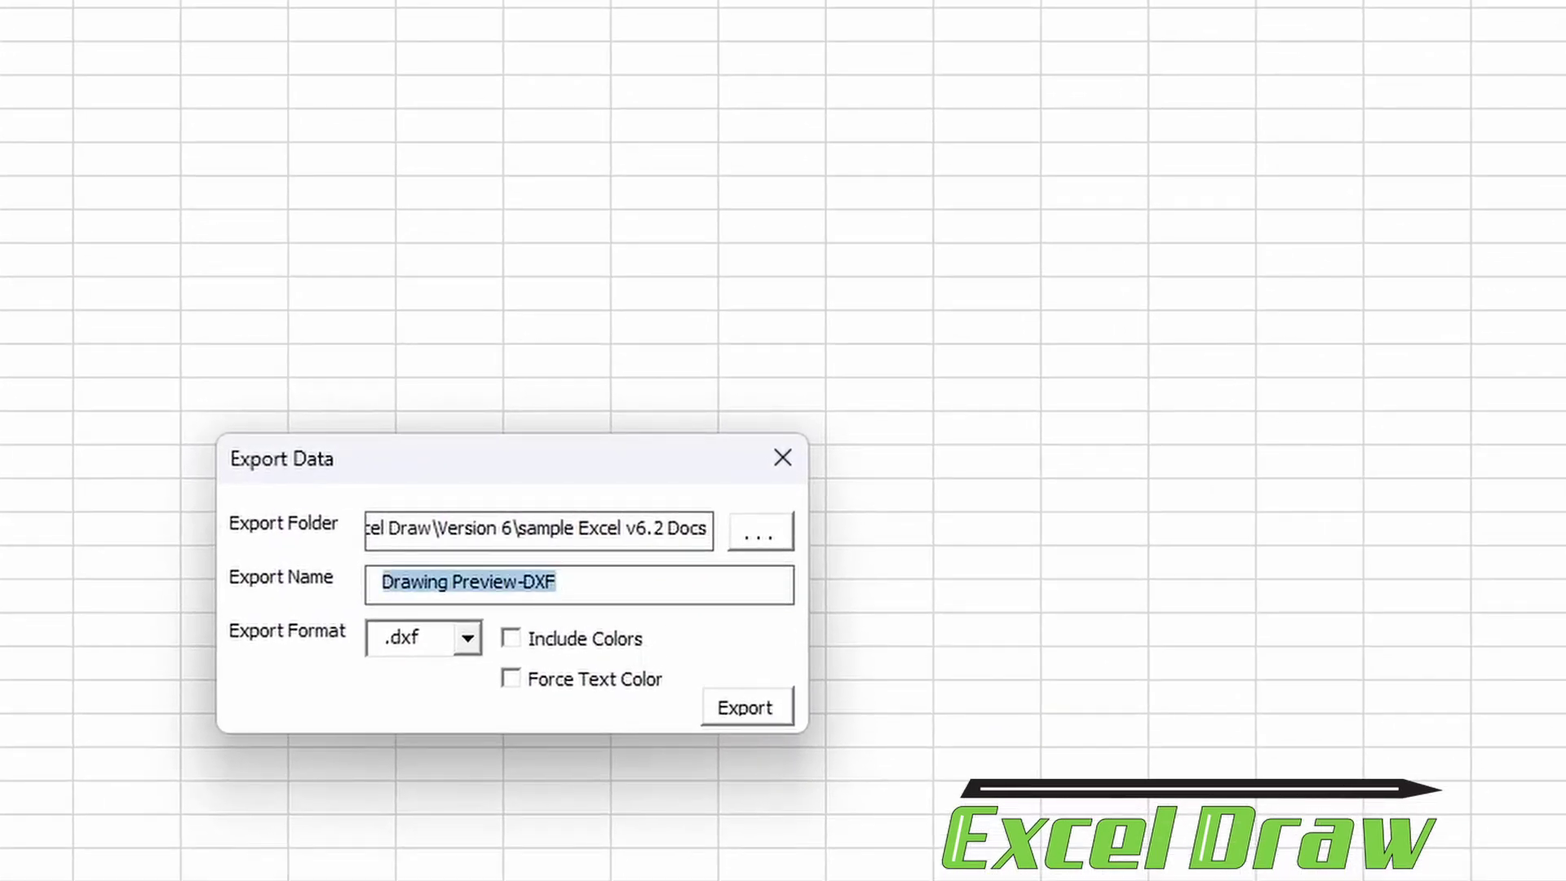
type("szaple")
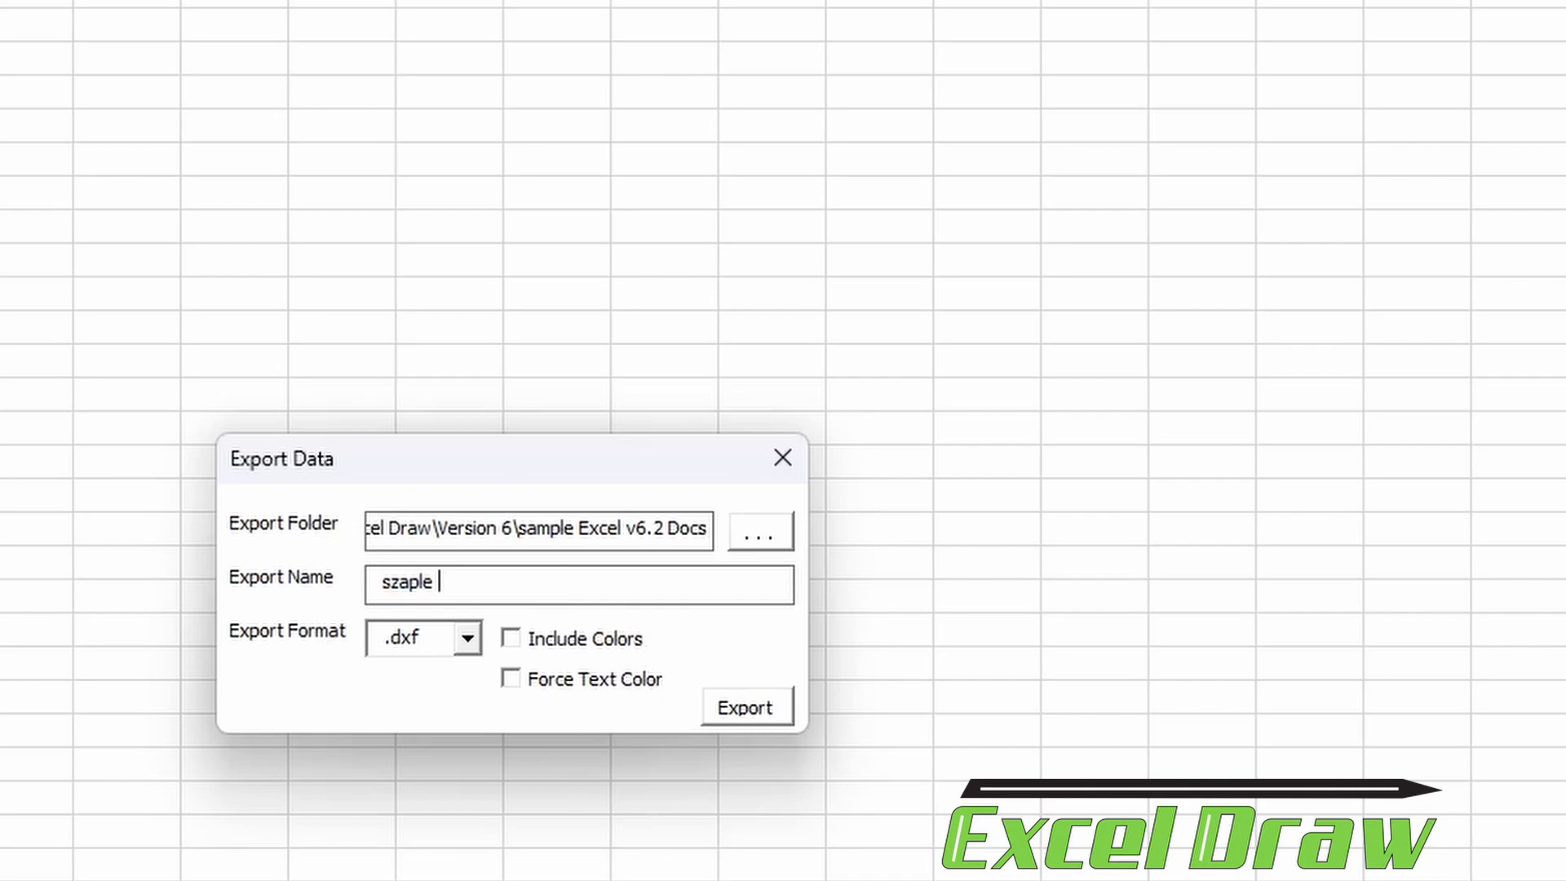
type(" file for tables")
left_click(517, 683)
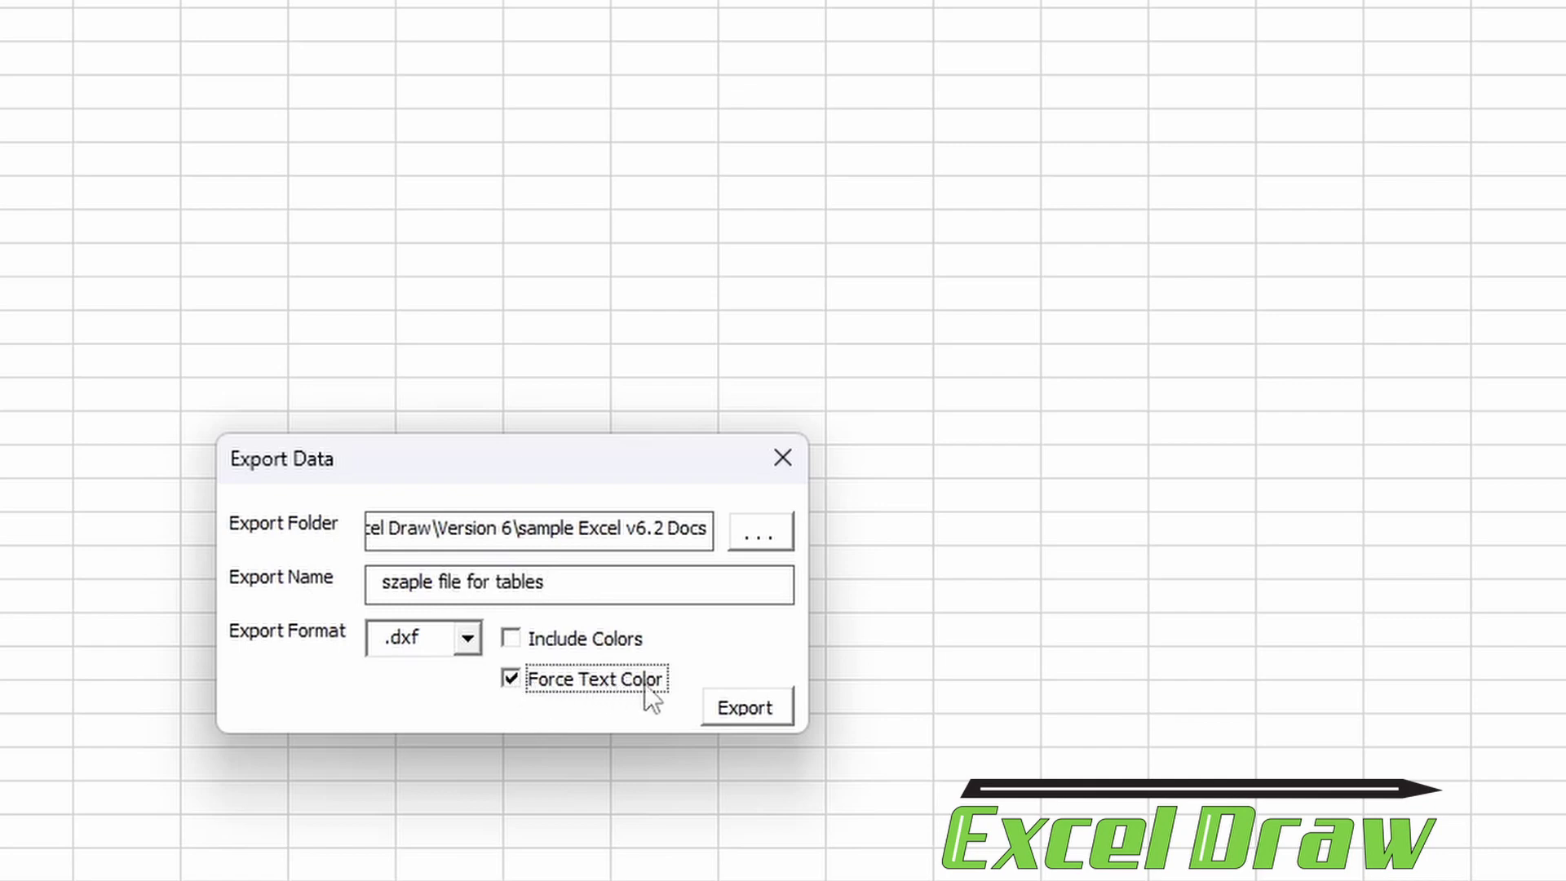
left_click(749, 713)
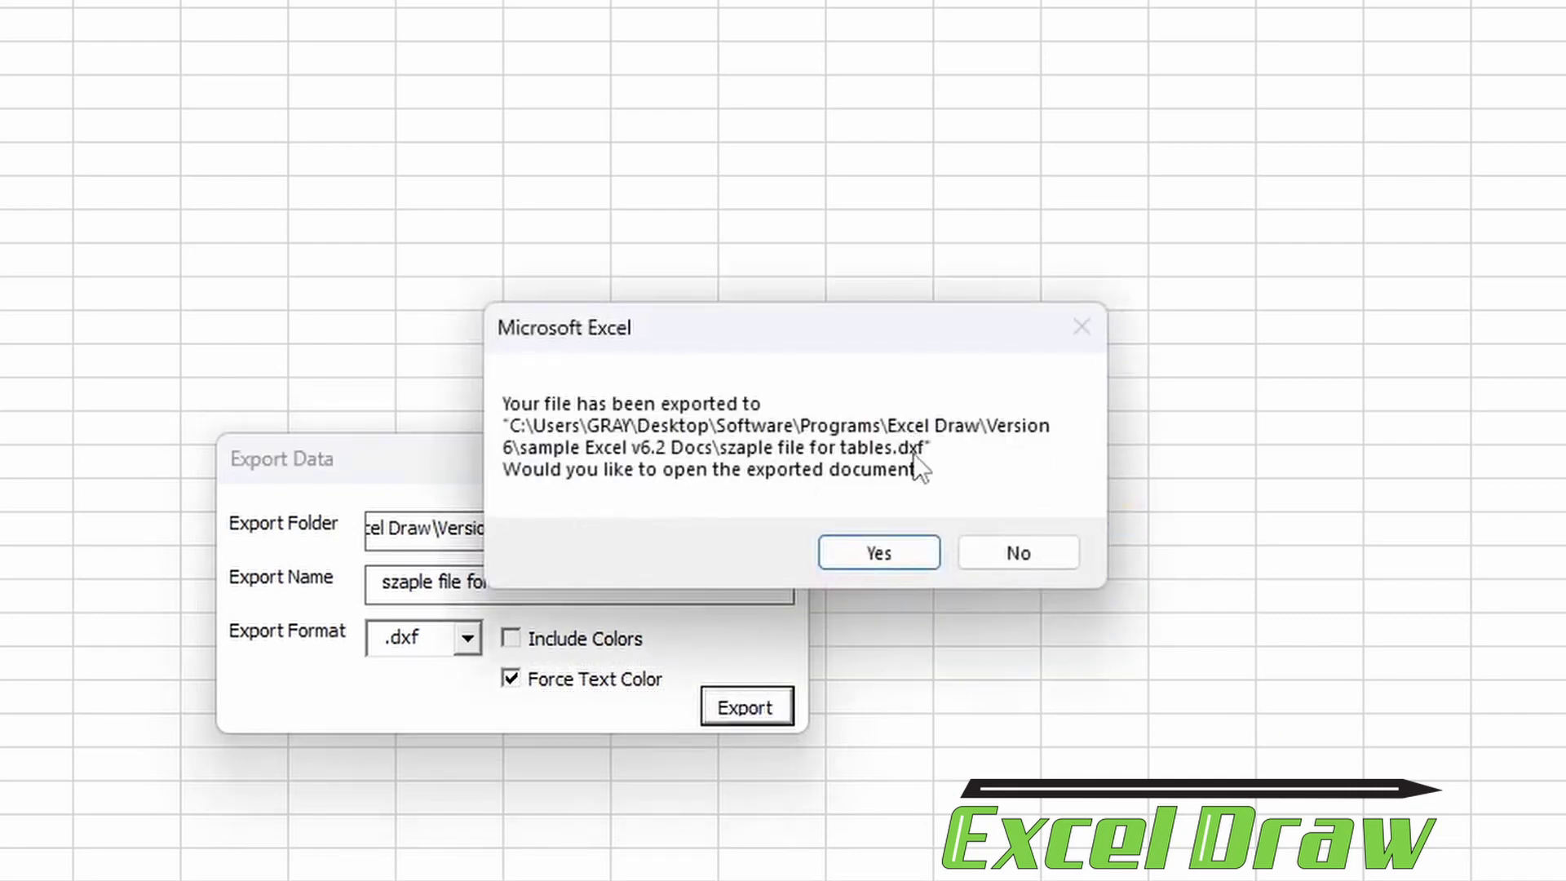
Step: Open szaple file for tables.dxf in DWG TrueView and zoom to fit the whole table
left_click(879, 554)
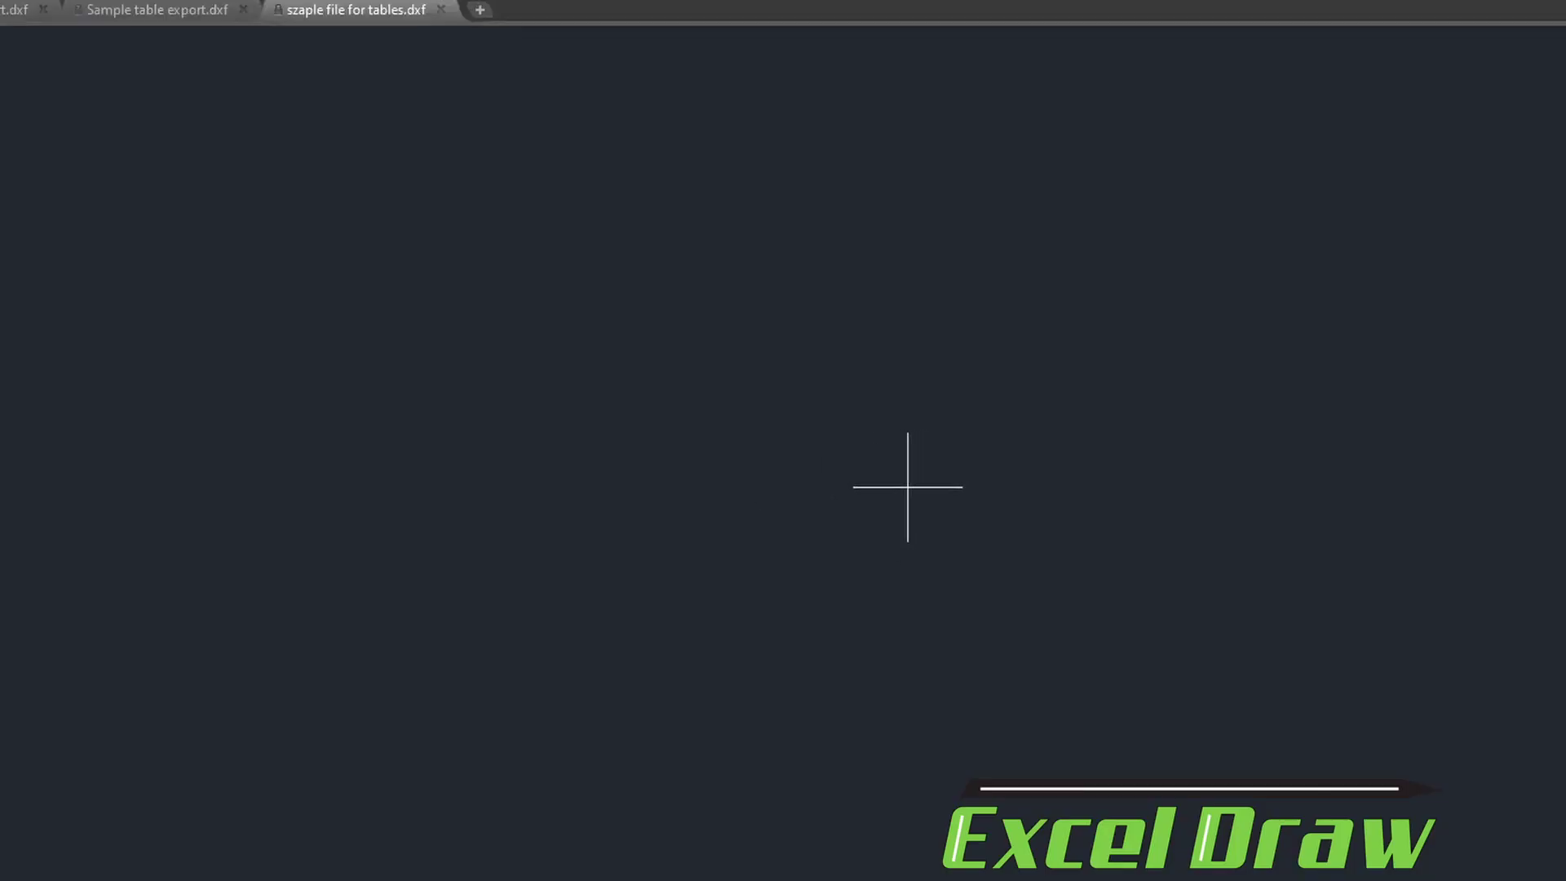
middle_click(908, 487)
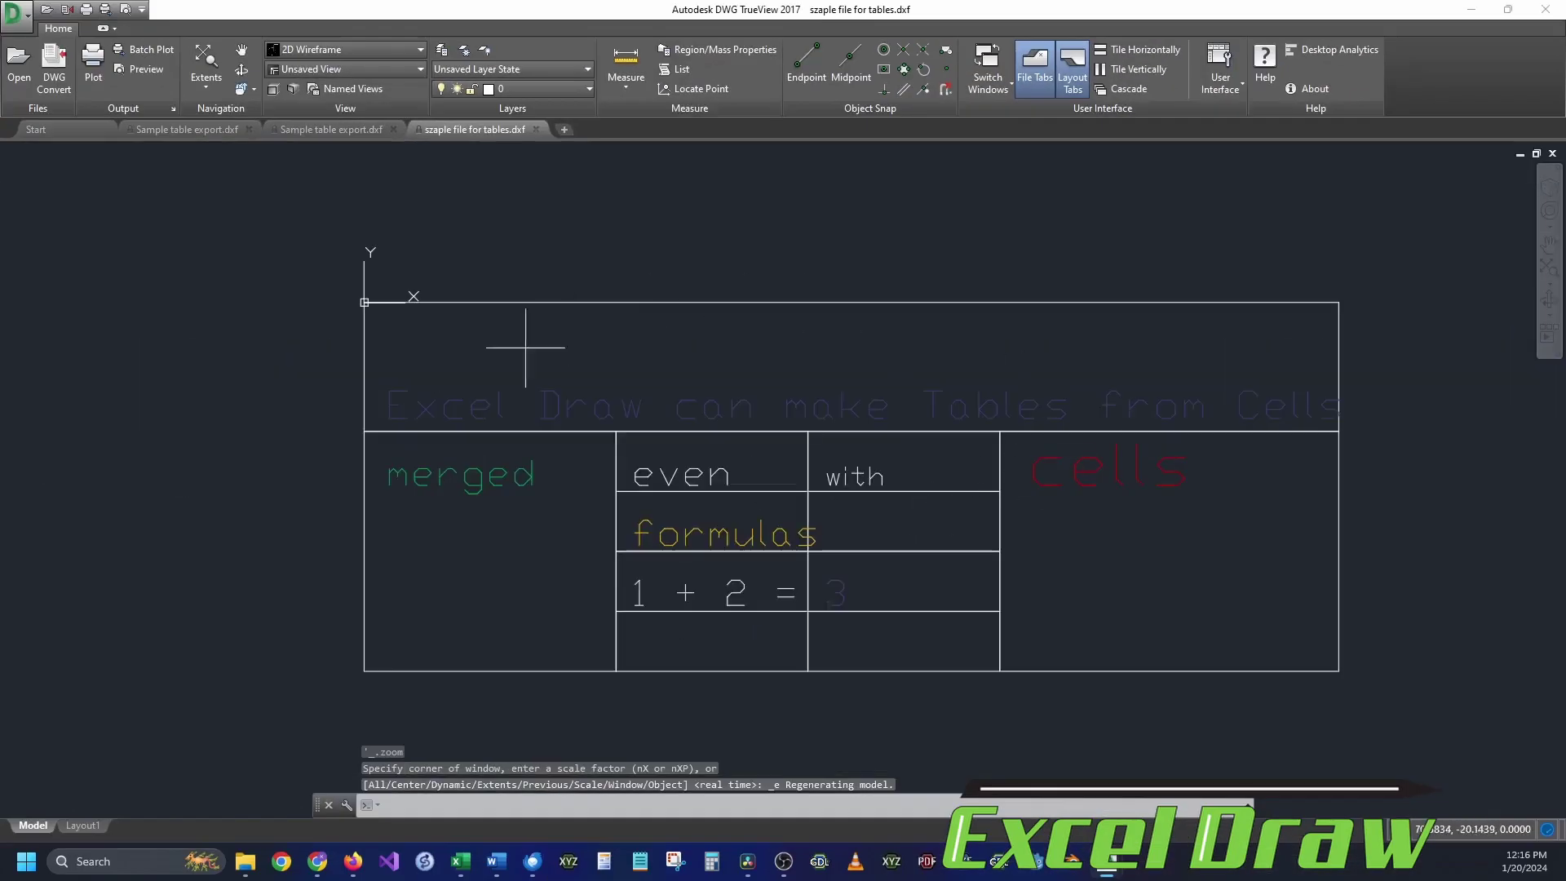